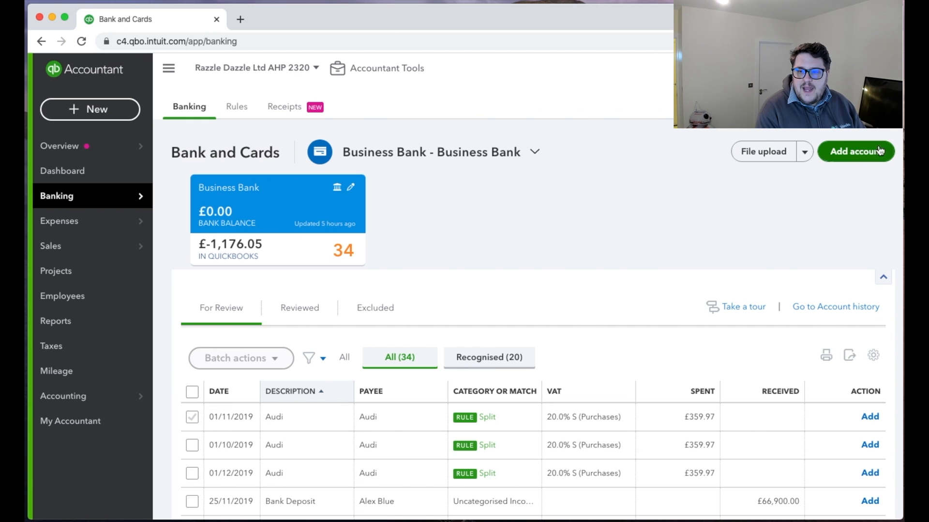
Step: Start adding a bank account and search the bank list for "nat"
left_click(856, 152)
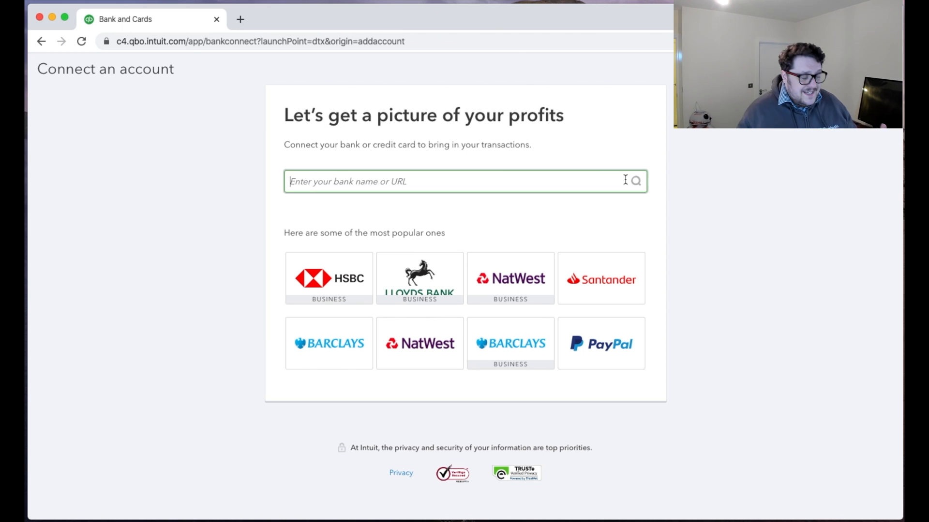
type("nat")
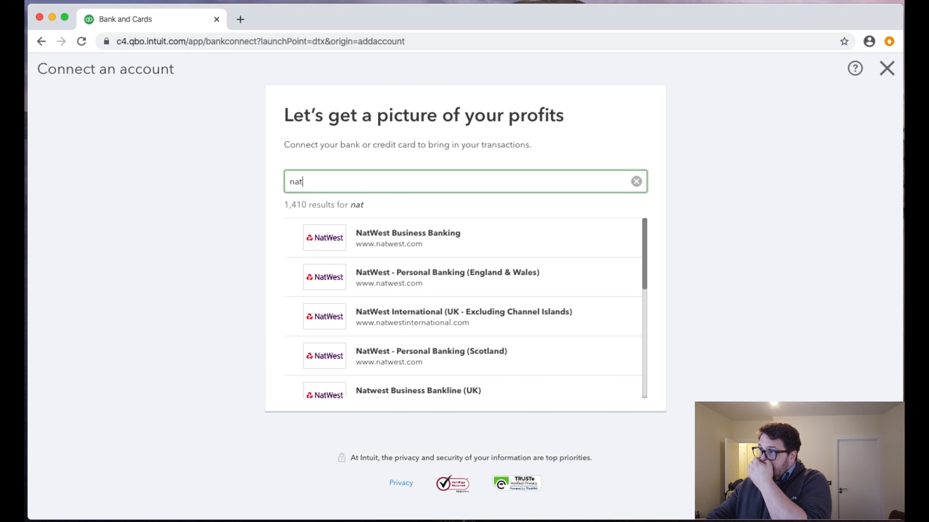
key("BackSpace")
key("BackSpace")
key("BackSpace")
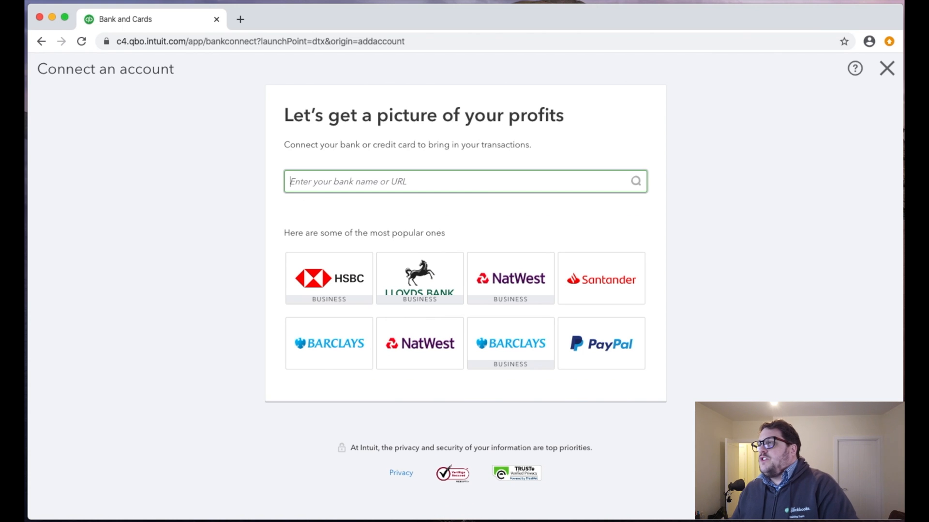
Step: Search the list of connectable banks for "coutts" and clear the search
type("coutts")
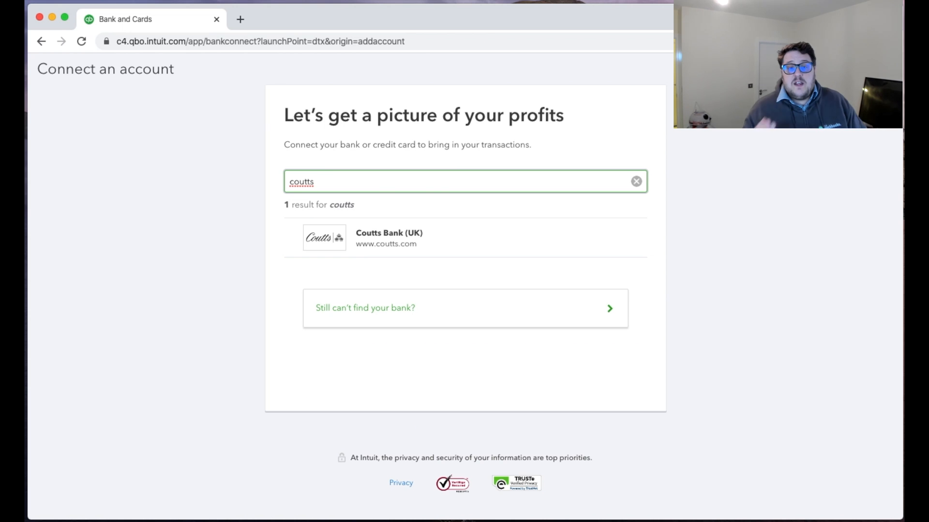
key("BackSpace")
key("BackSpace")
key("BackSpace")
key("BackSpace")
key("BackSpace")
key("BackSpace")
Step: Search the bank list for "tide" and clear the search to return to the most popular banks
type("rev")
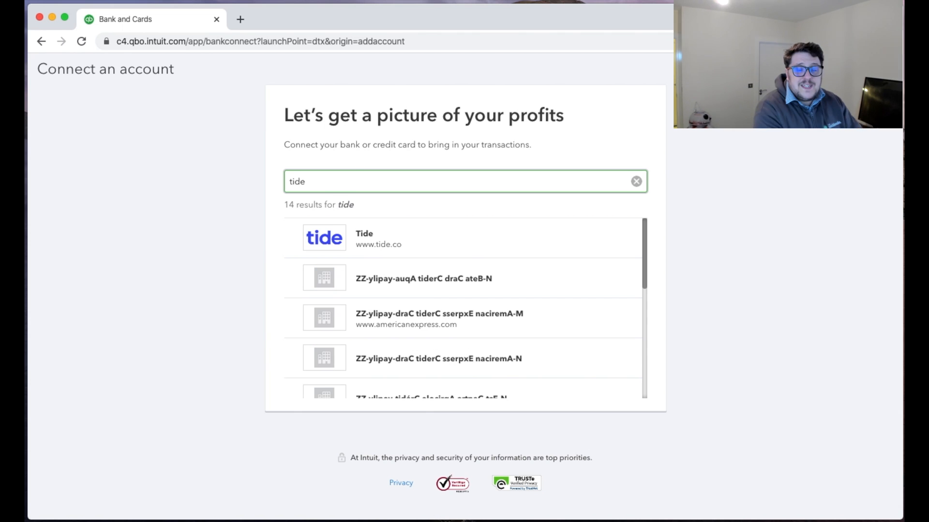
key("BackSpace")
key("BackSpace")
key("BackSpace")
key("BackSpace")
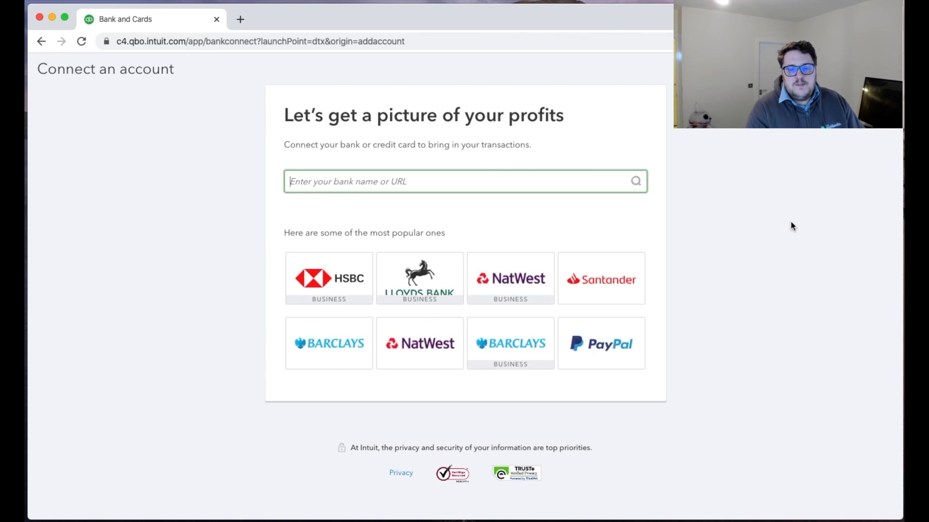
Step: Try connecting NatWest Business Banking by agreeing to the 90-day data consent, and close the bank's authorisation window
left_click(505, 283)
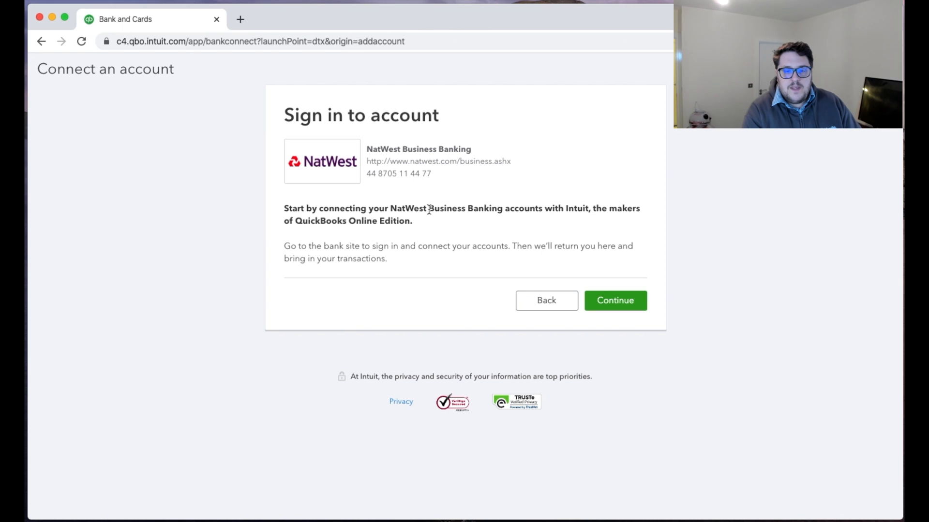
left_click(615, 299)
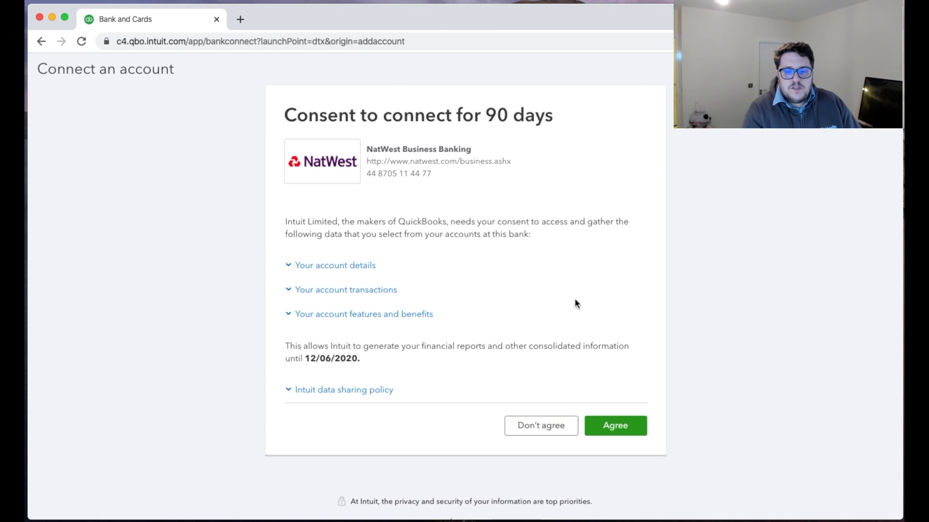
left_click_drag(553, 115, 286, 112)
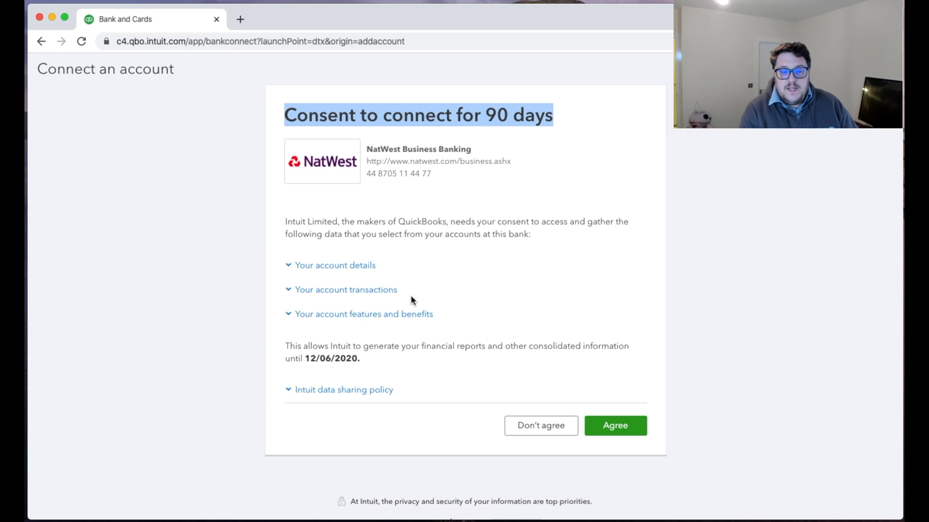
left_click(626, 427)
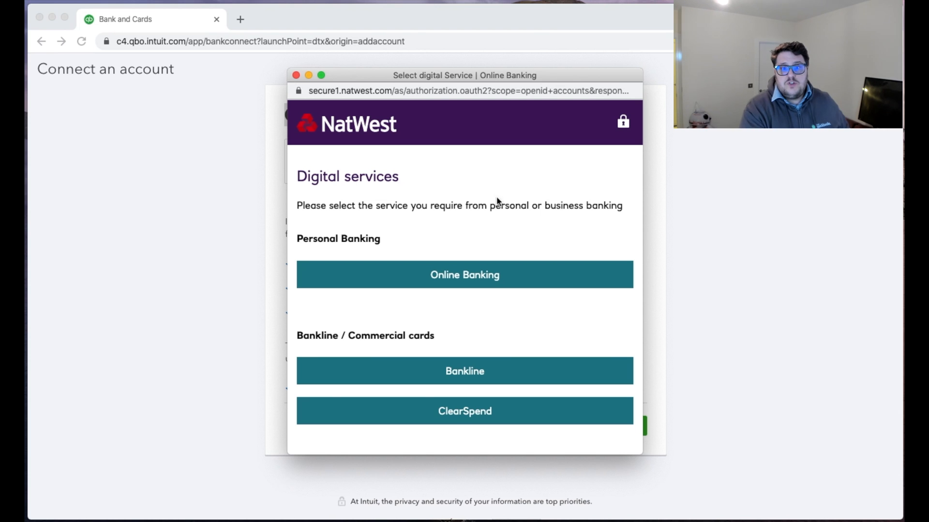
left_click(295, 74)
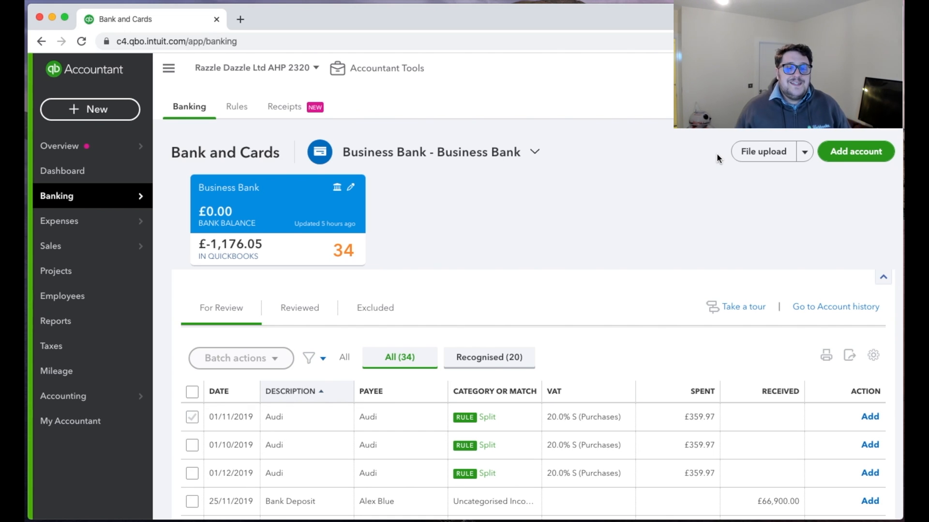
Step: Open the bank transaction file upload page and browse for a file to upload
left_click(769, 154)
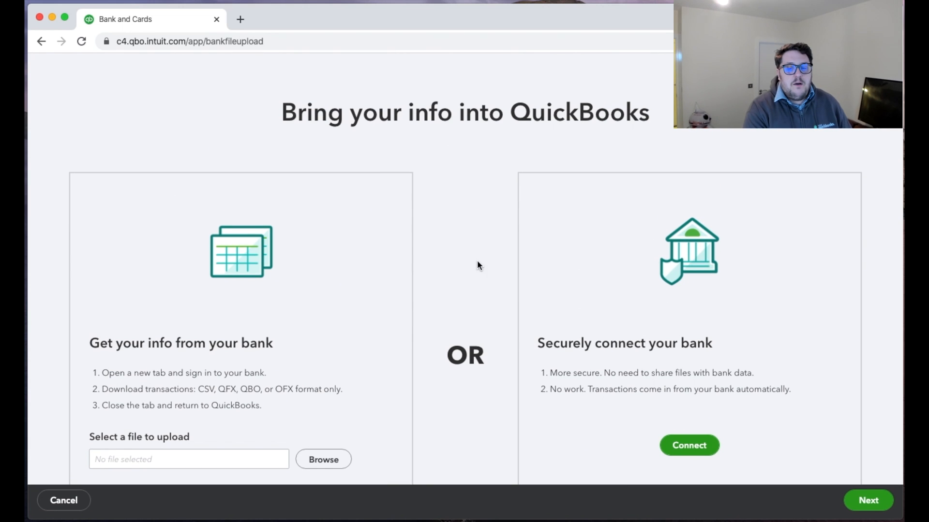
scroll(477, 265, "down", 3)
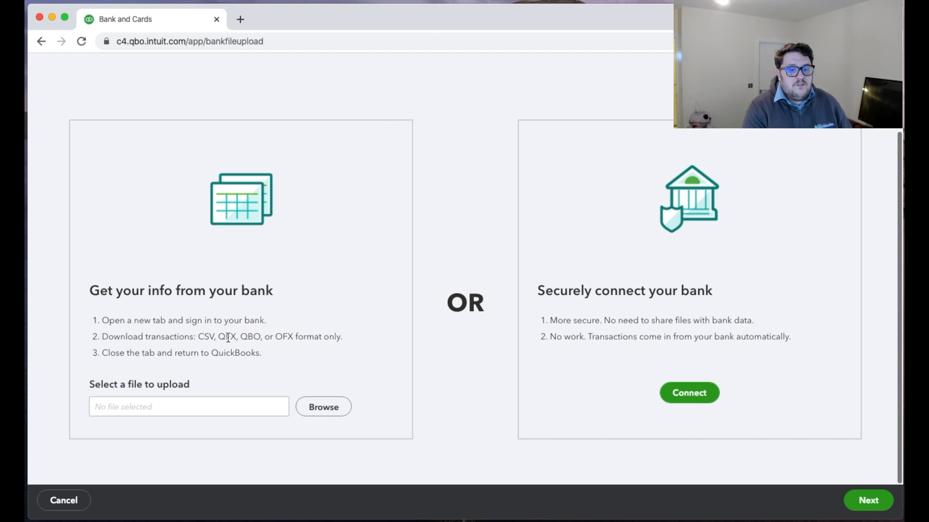
left_click(322, 406)
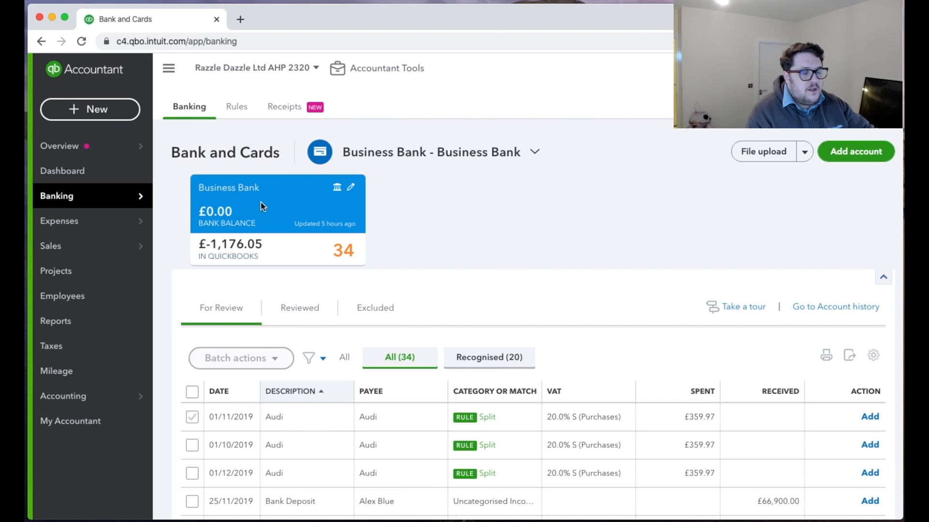
Step: Examine the Business Bank balances, the number of transactions awaiting review, and the For Review, Reviewed and Excluded lists
scroll(261, 202, "up", 5)
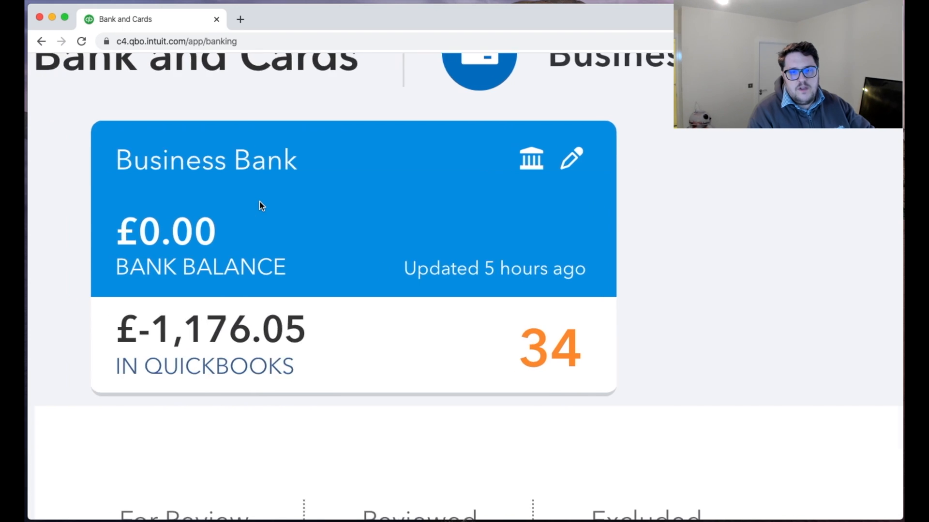
scroll(259, 201, "up", 2)
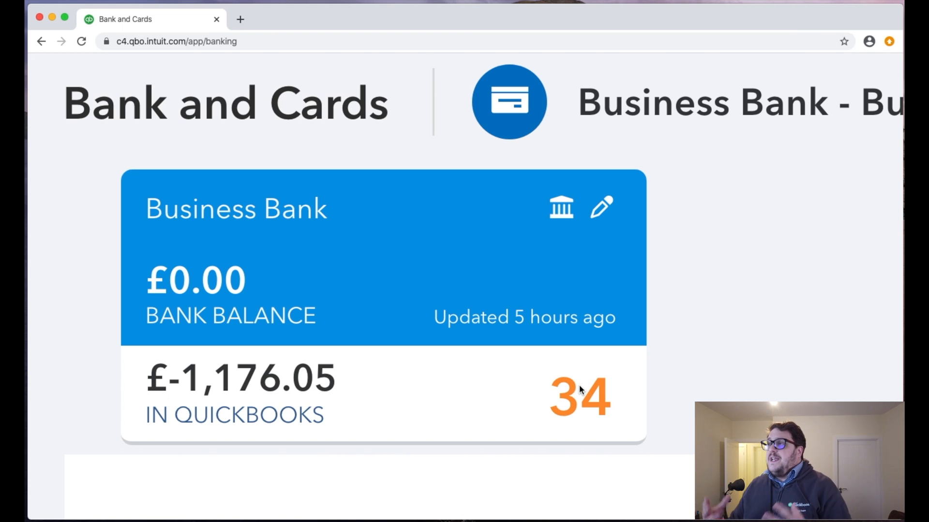
scroll(580, 389, "down", 3)
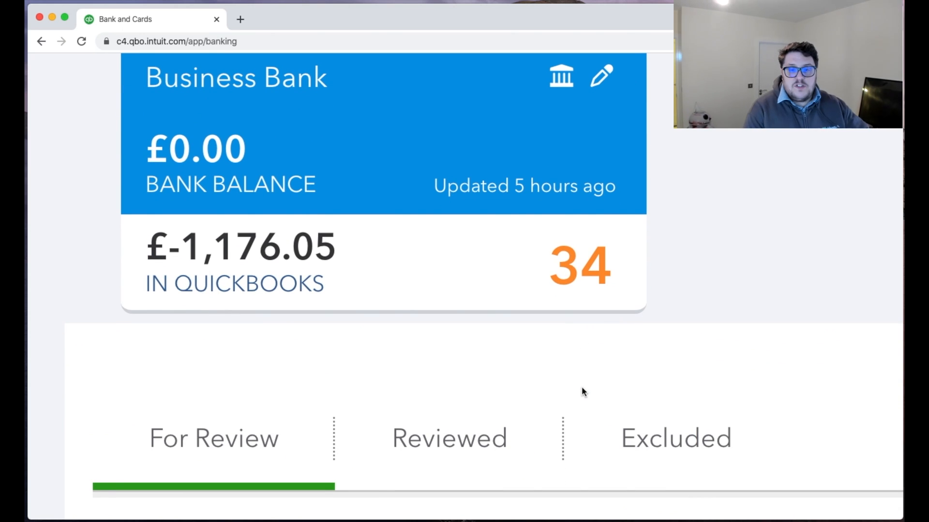
scroll(580, 386, "down", 5)
scroll(581, 387, "down", 3)
scroll(606, 406, "down", 10)
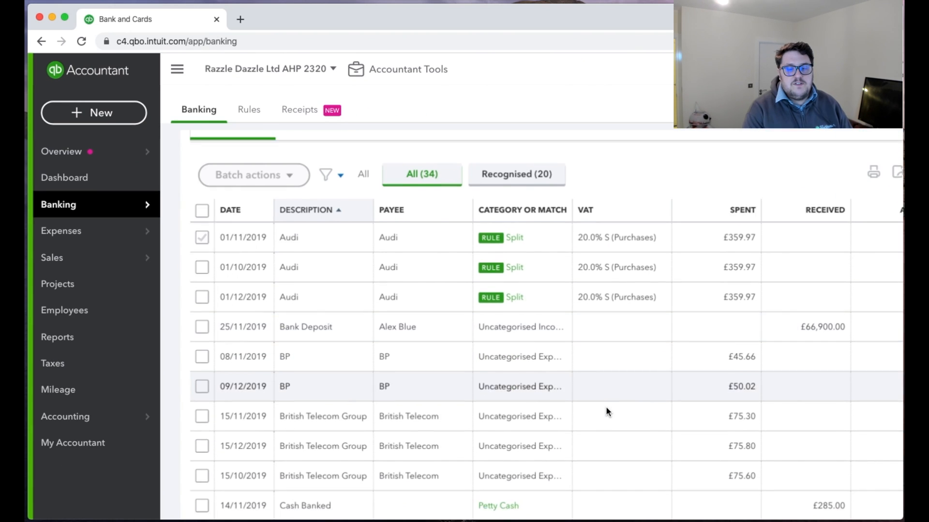
scroll(605, 406, "down", 7)
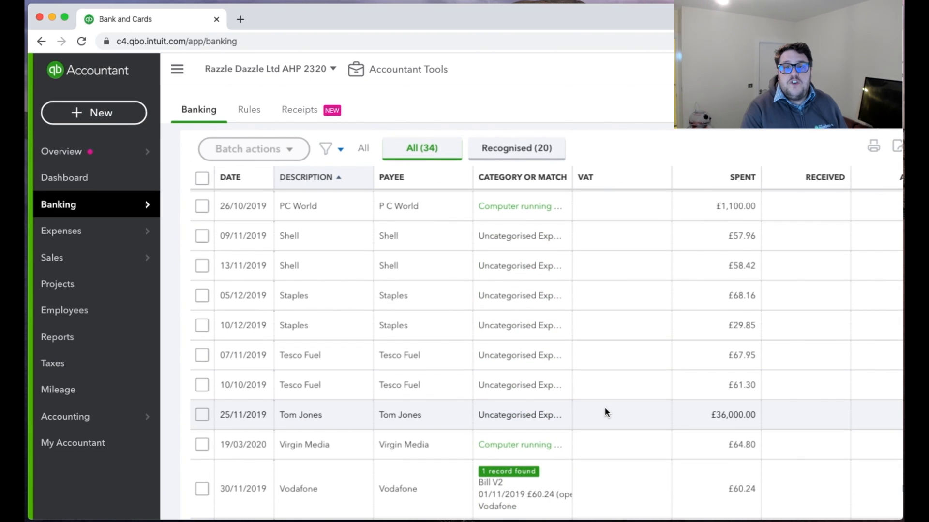
scroll(605, 409, "up", 20)
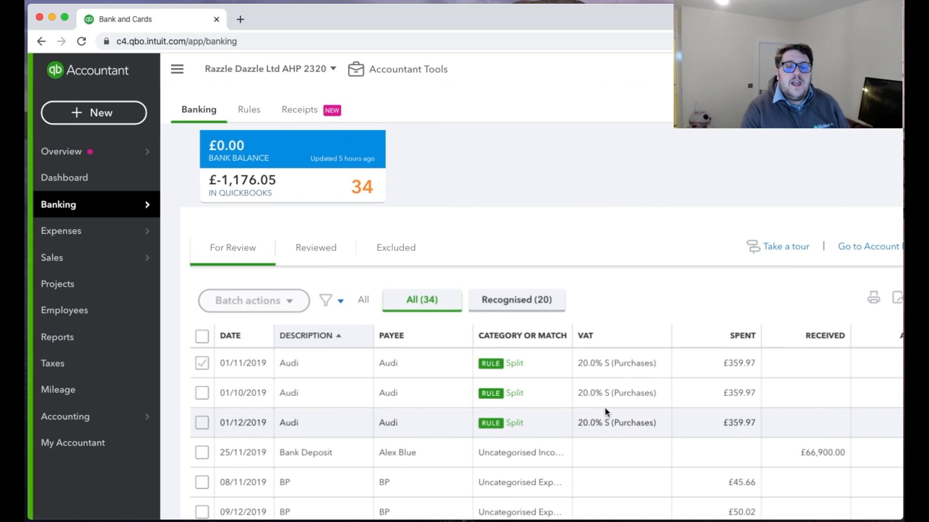
scroll(604, 408, "up", 2)
scroll(260, 293, "up", 3)
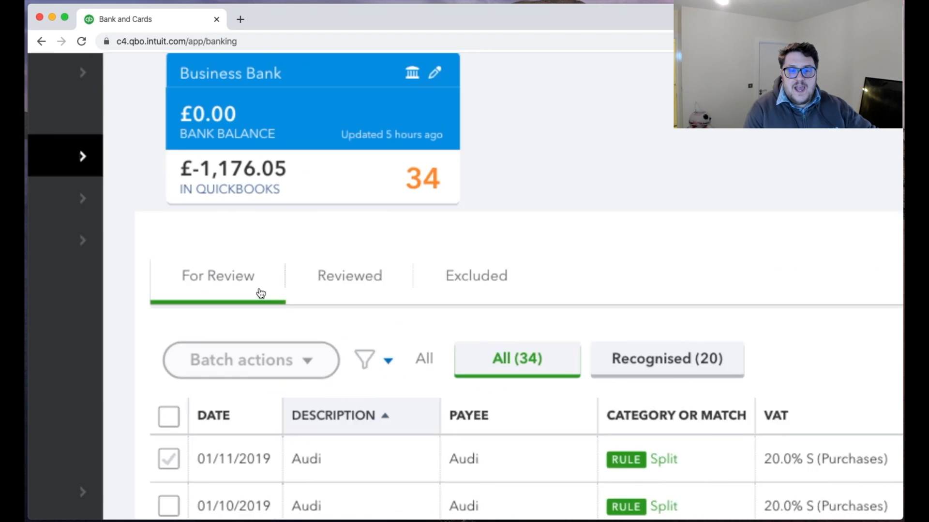
scroll(269, 300, "up", 5)
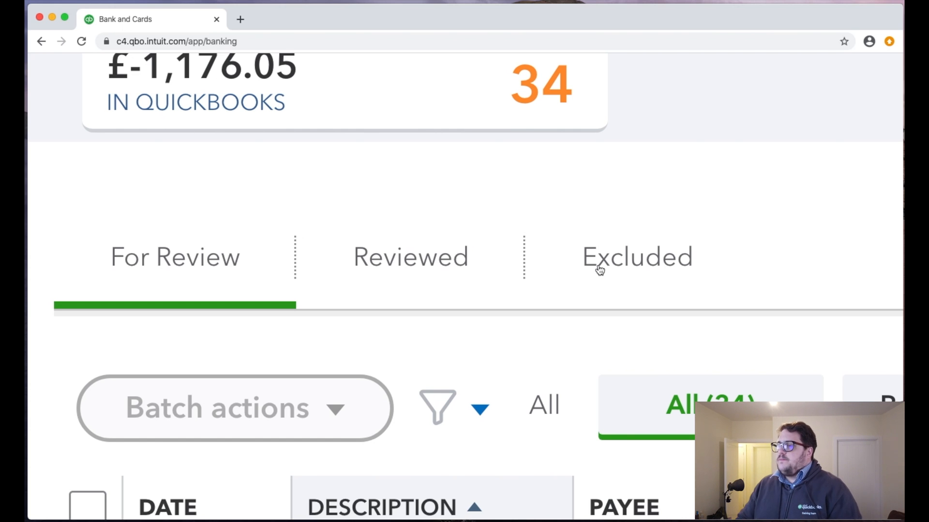
scroll(600, 270, "down", 5)
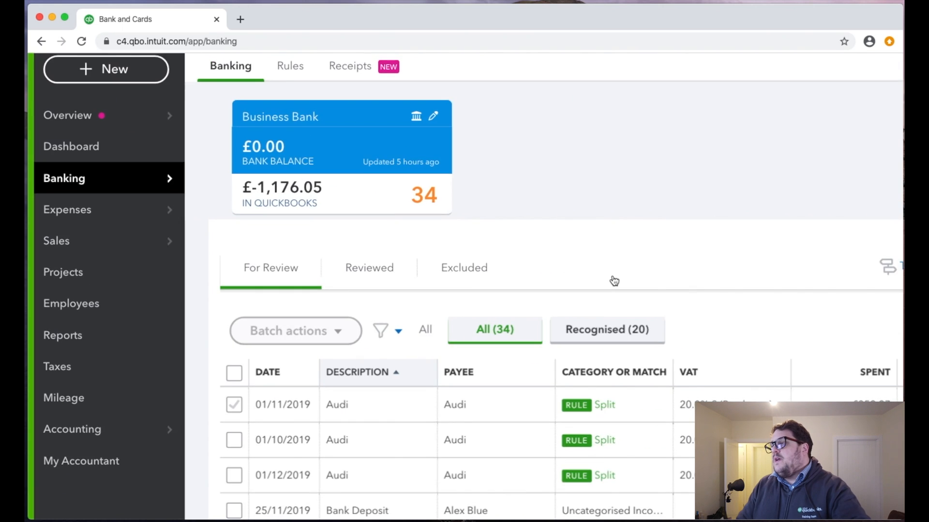
scroll(418, 291, "down", 1)
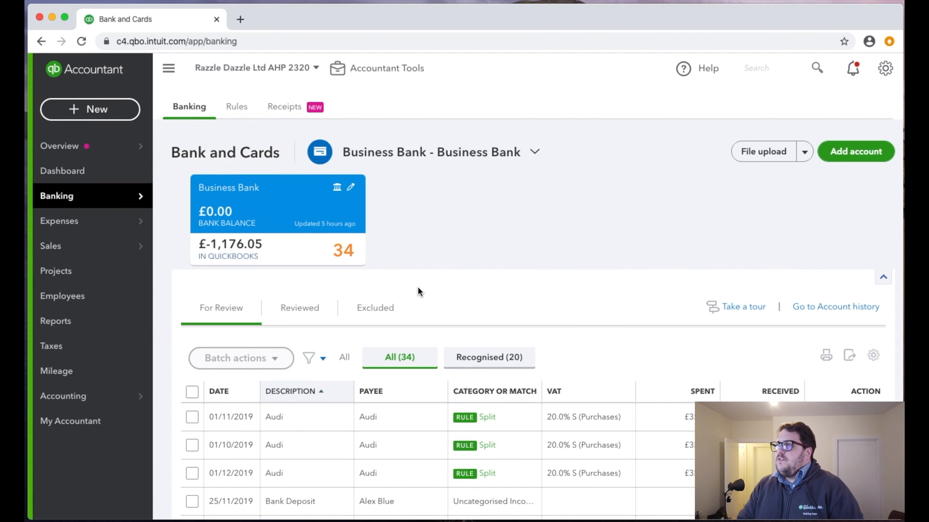
Step: Sort the Business Bank transactions for review by date, oldest first
scroll(418, 291, "down", 15)
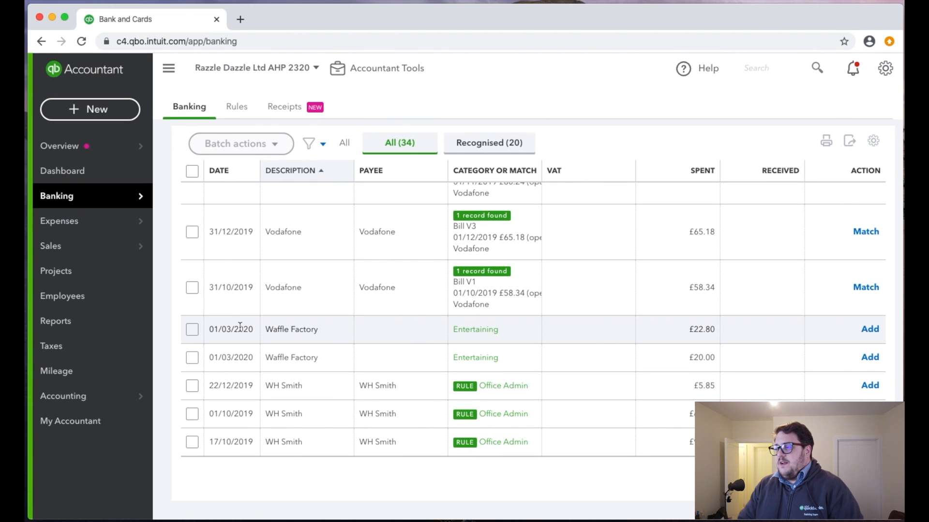
scroll(305, 325, "up", 6)
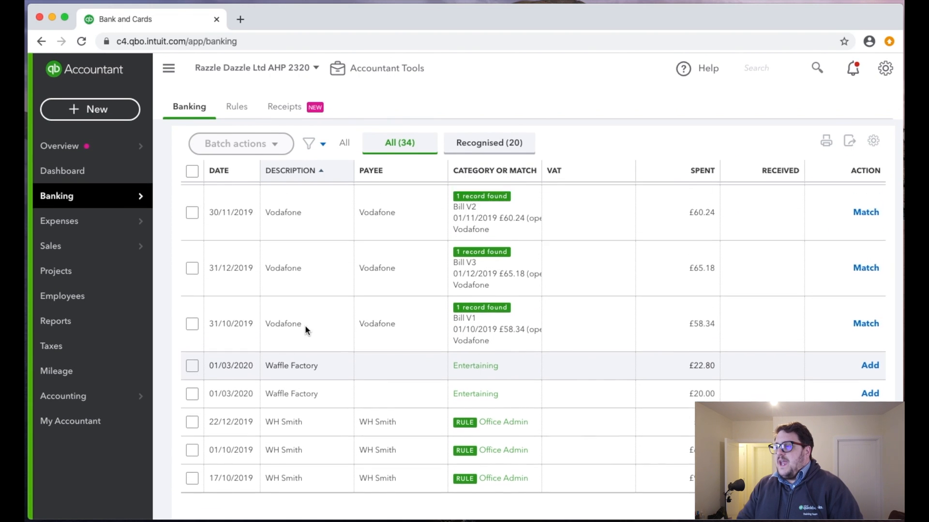
left_click(220, 165)
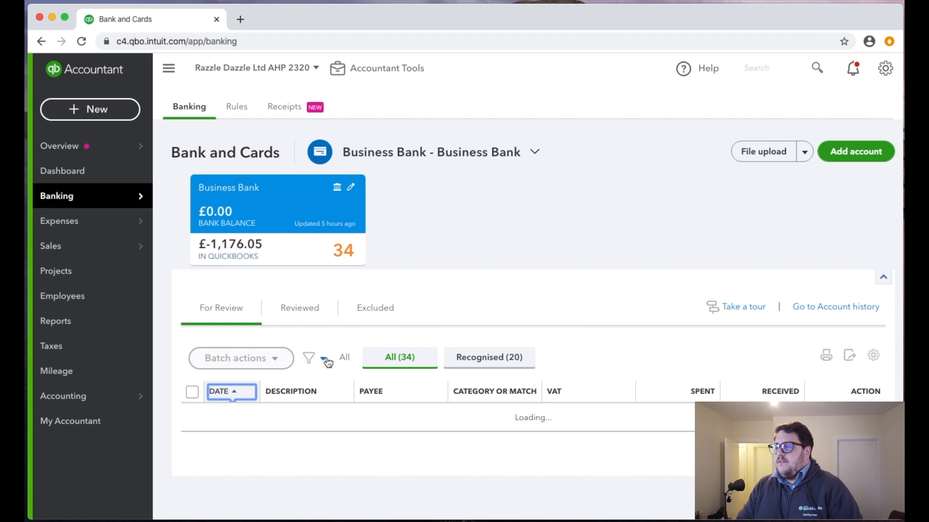
scroll(352, 347, "down", 3)
scroll(352, 348, "down", 3)
scroll(352, 347, "up", 6)
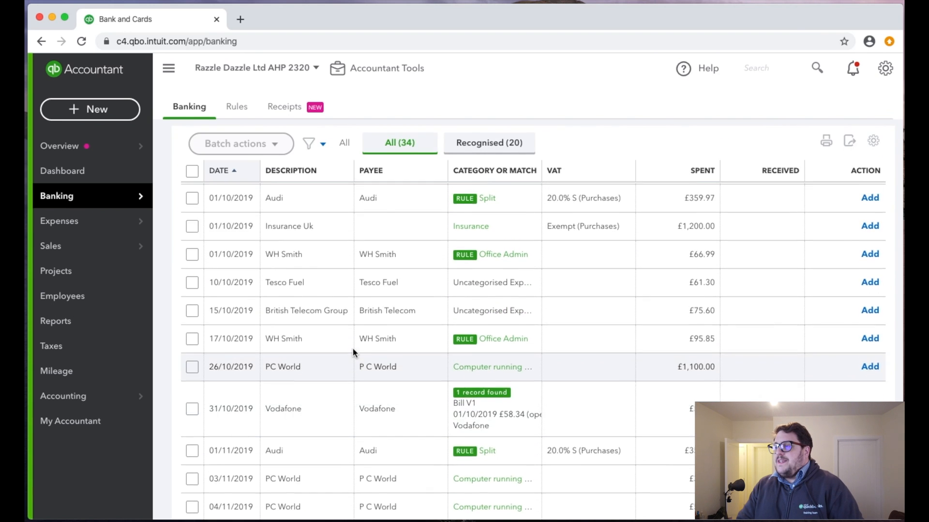
Step: Exclude the 10/06/2019 Costco and 22/07/2019 NCP Limited transactions together as a batch
left_click(192, 445)
left_click(192, 416)
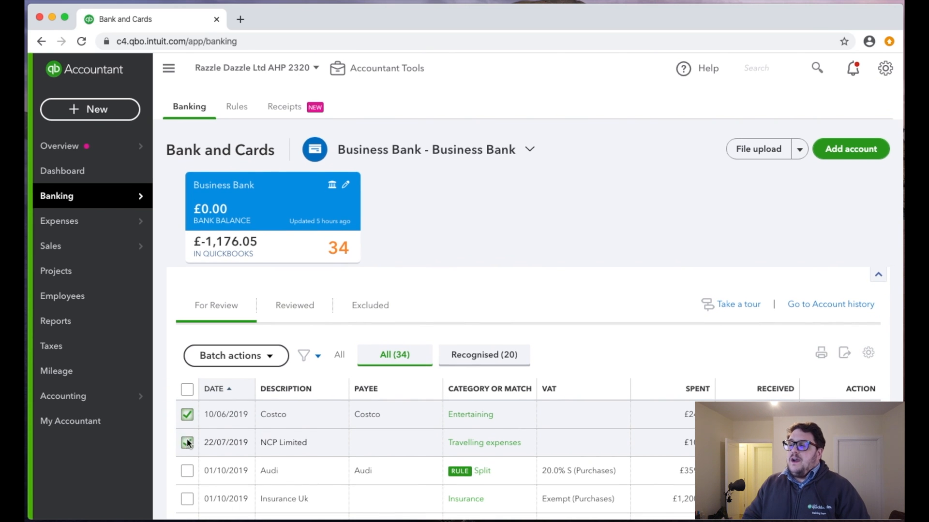
left_click(238, 355)
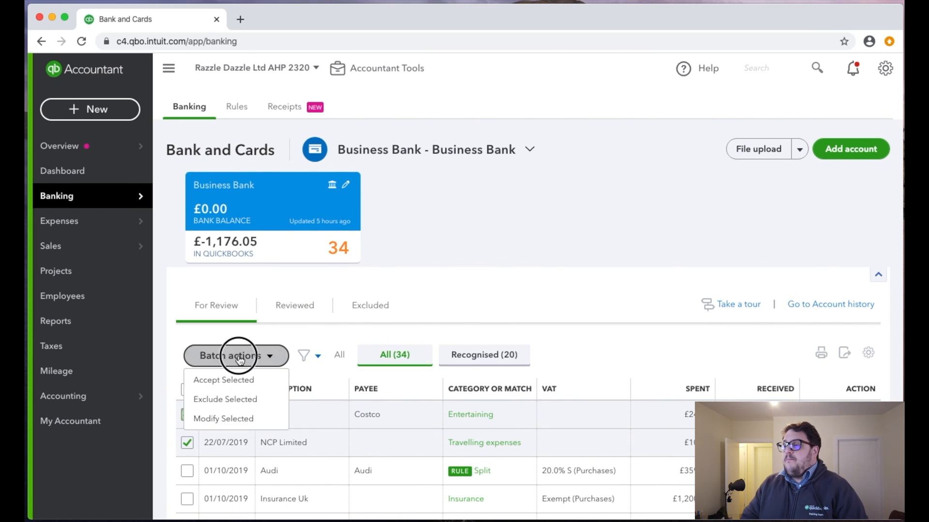
left_click(236, 402)
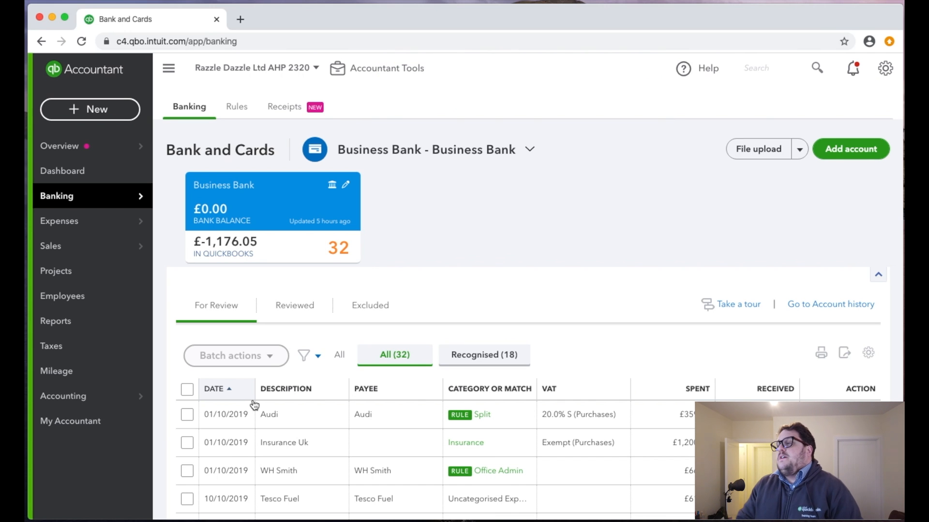
Step: Check the excluded transactions, and return to the transactions for review to examine their suggested categories and matches
left_click(367, 305)
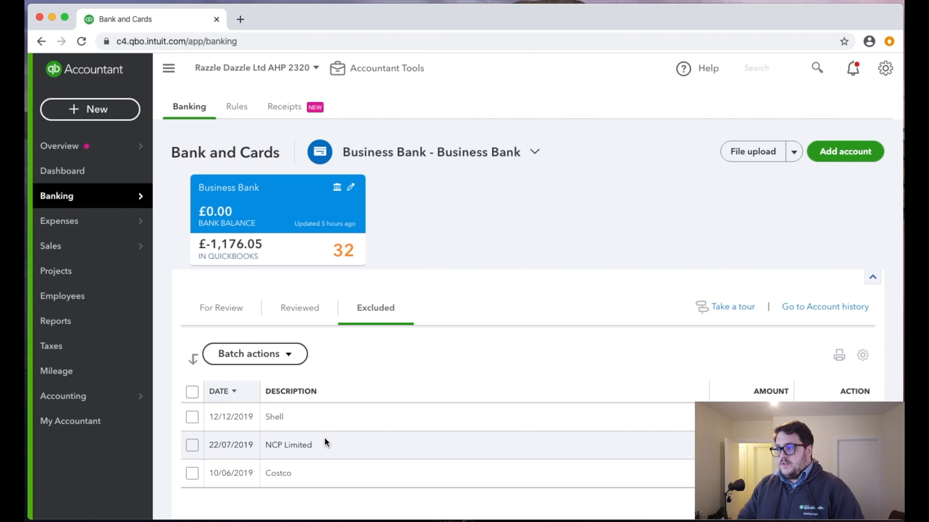
left_click(232, 318)
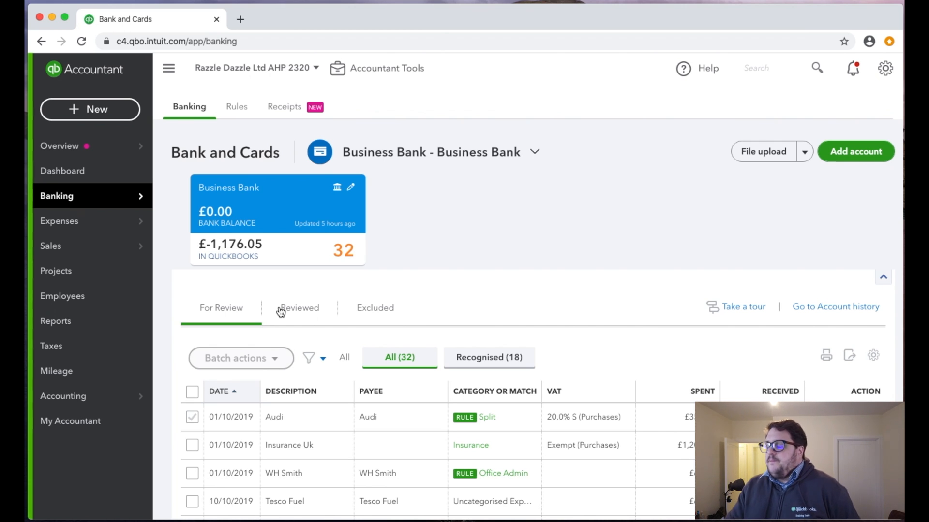
scroll(425, 428, "down", 4)
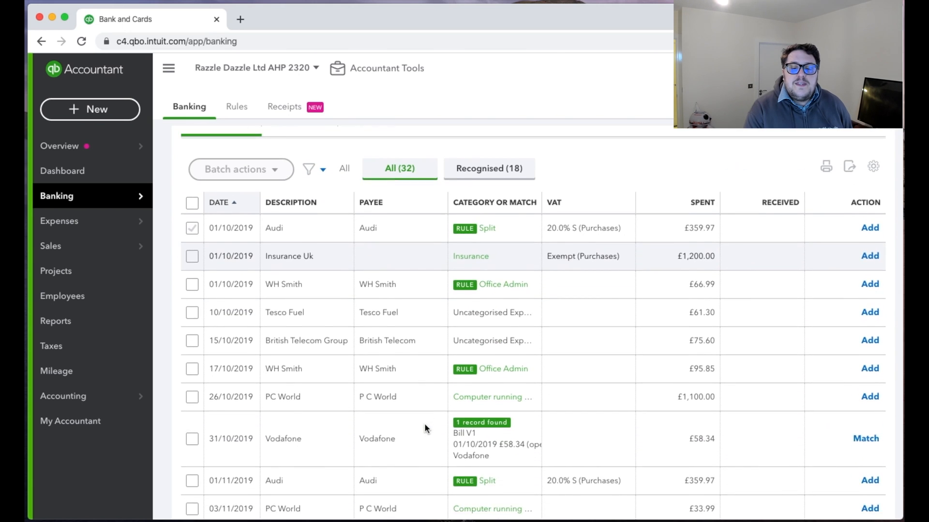
scroll(425, 428, "down", 3)
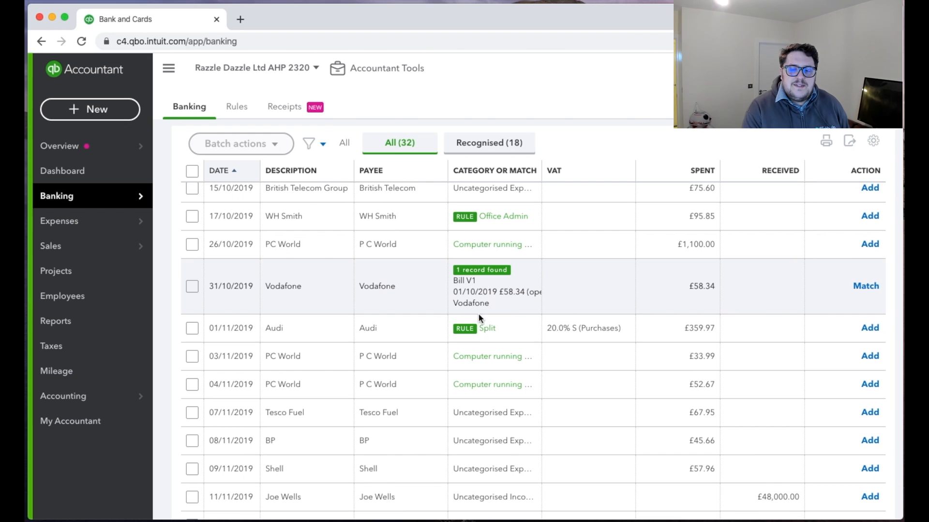
Step: Examine the rule-based categories, uncategorised items and suggested record matches throughout the Business Bank transactions for review
scroll(478, 313, "down", 12)
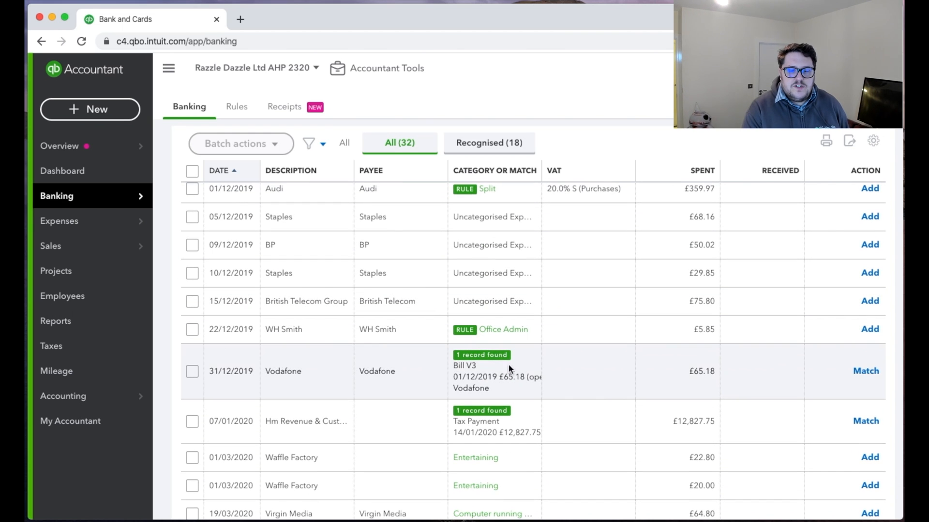
scroll(489, 425, "up", 10)
scroll(489, 425, "down", 12)
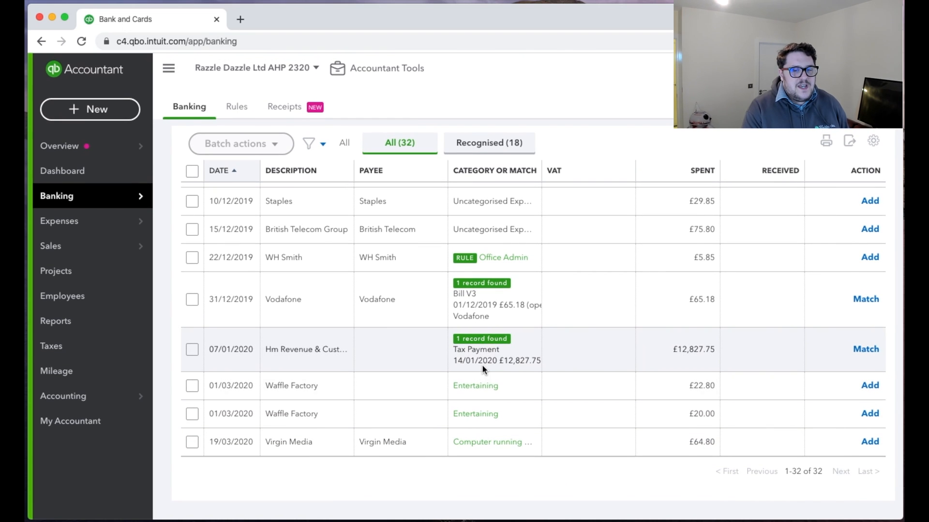
scroll(484, 370, "up", 5)
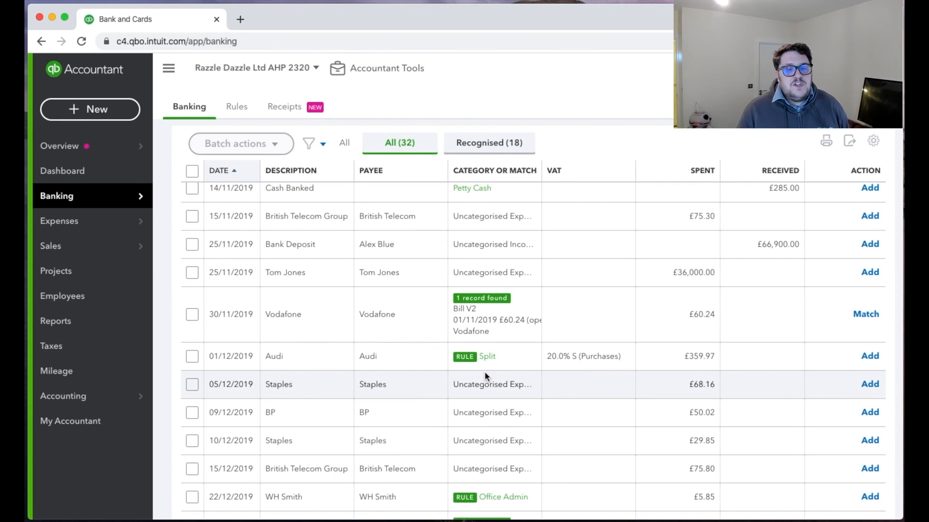
scroll(455, 338, "up", 8)
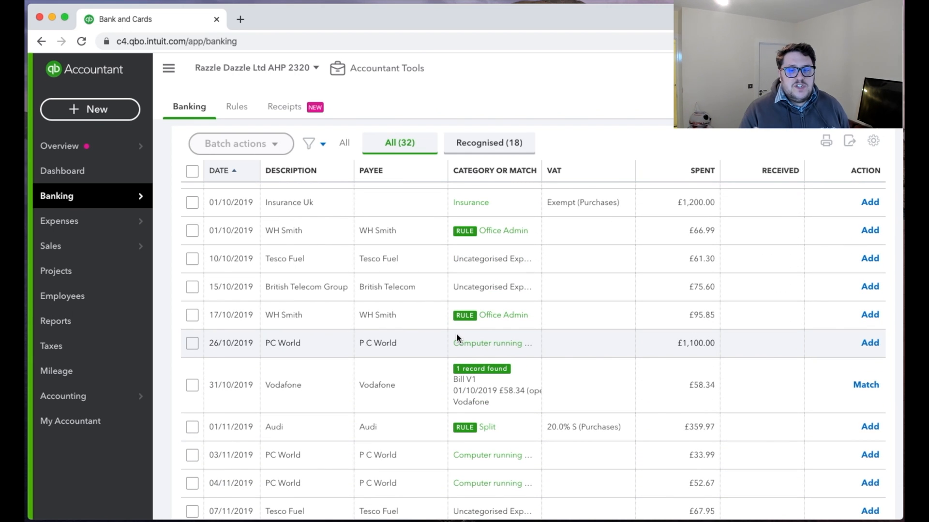
scroll(482, 399, "up", 5)
scroll(483, 399, "down", 5)
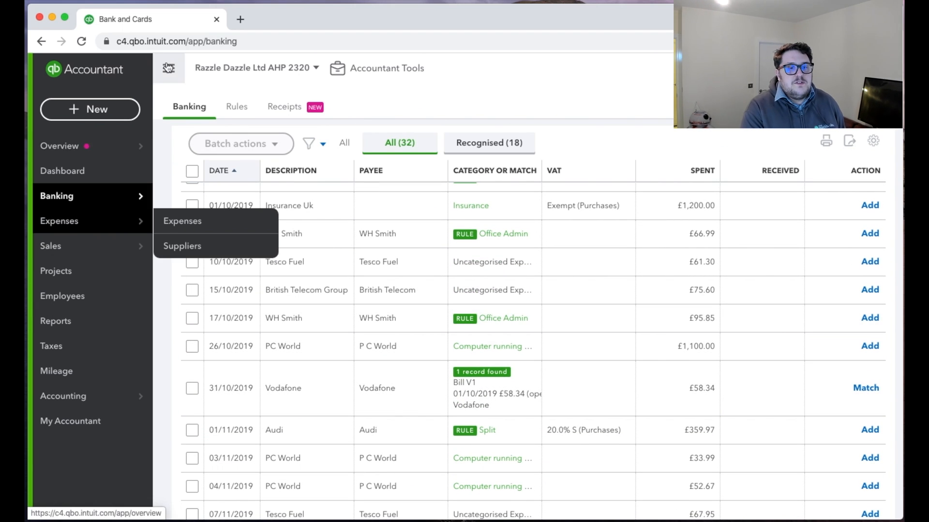
Step: Open the Vodafone supplier record in a second browser tab to examine its open bills
right_click(172, 18)
left_click(208, 53)
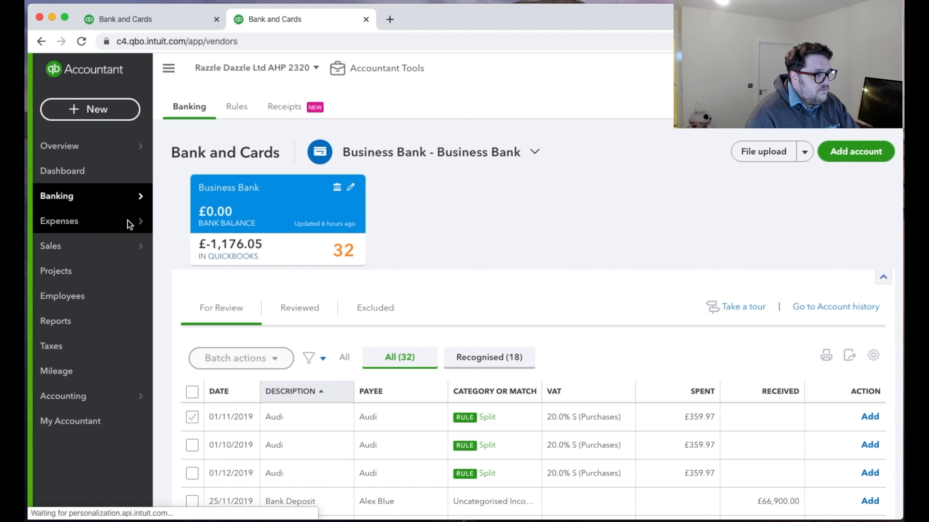
left_click(137, 223)
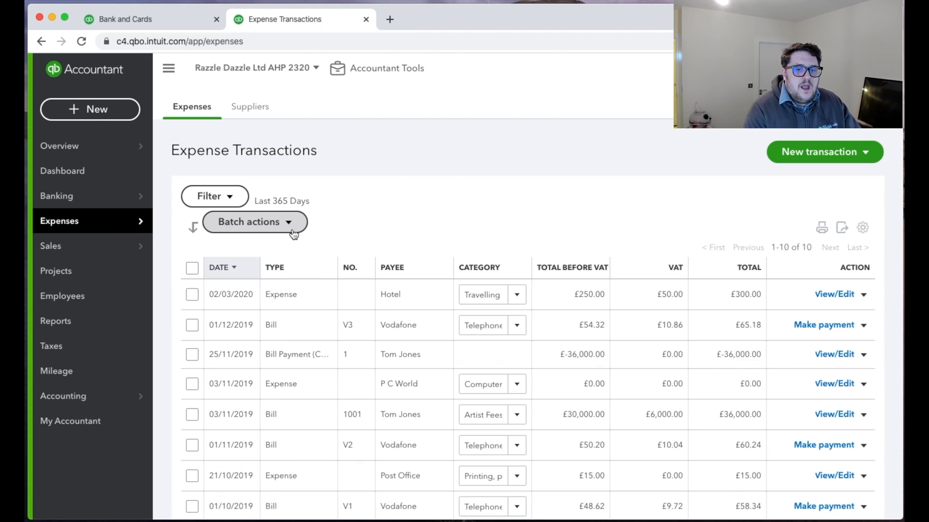
left_click(253, 113)
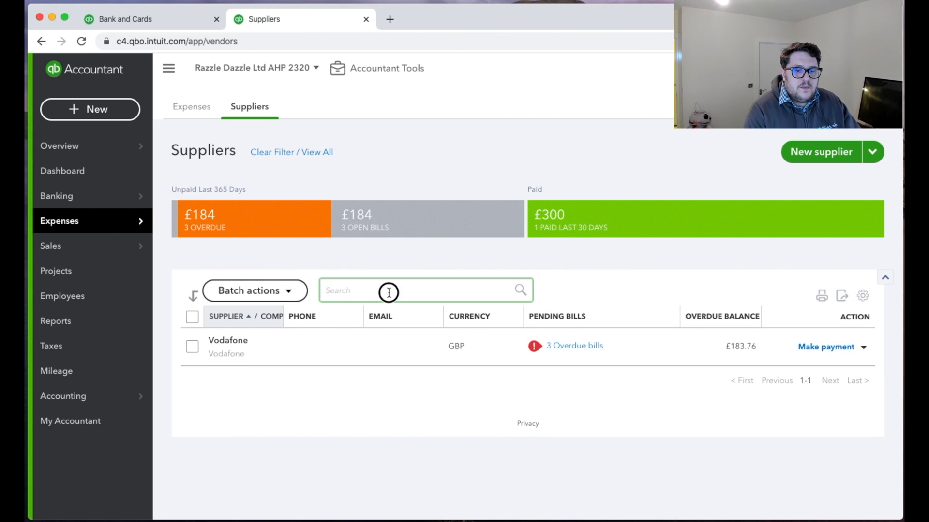
left_click(236, 344)
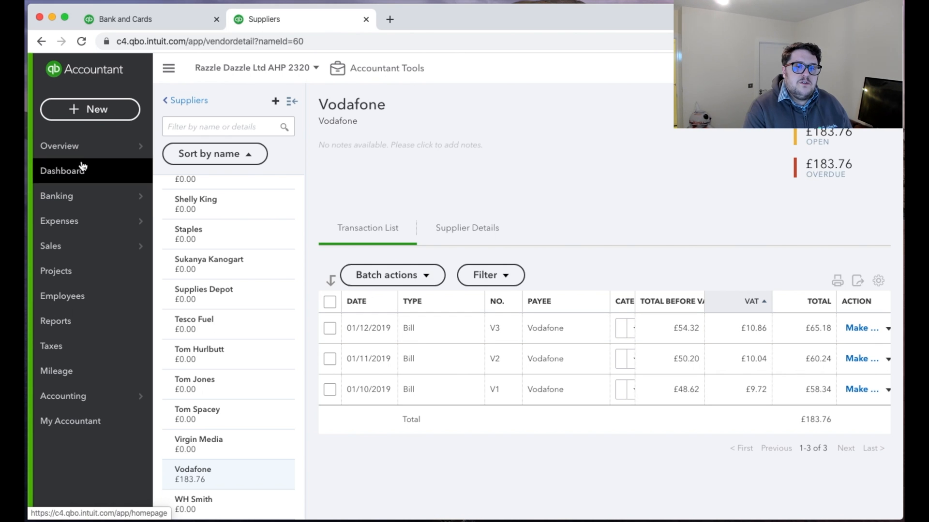
Step: Return to the bank transactions, show only the recognised ones and sort them by category or match
left_click(131, 21)
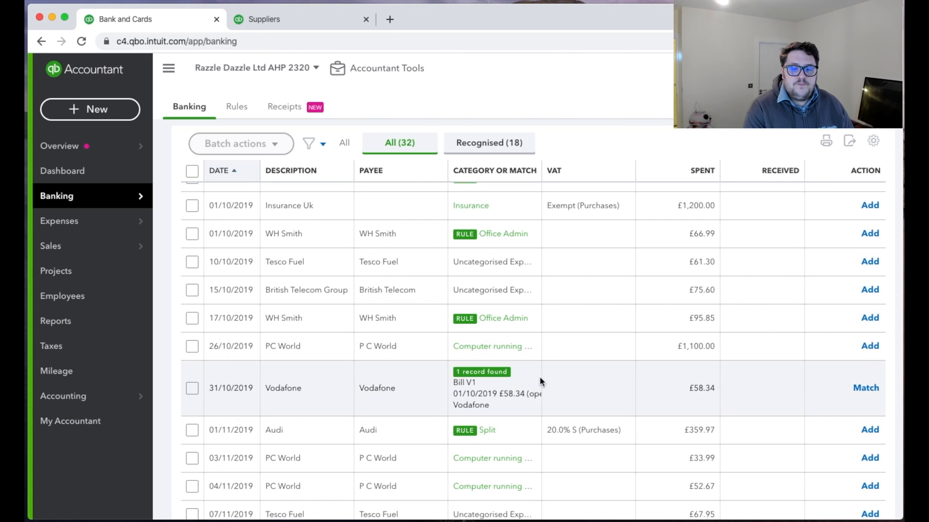
left_click(486, 145)
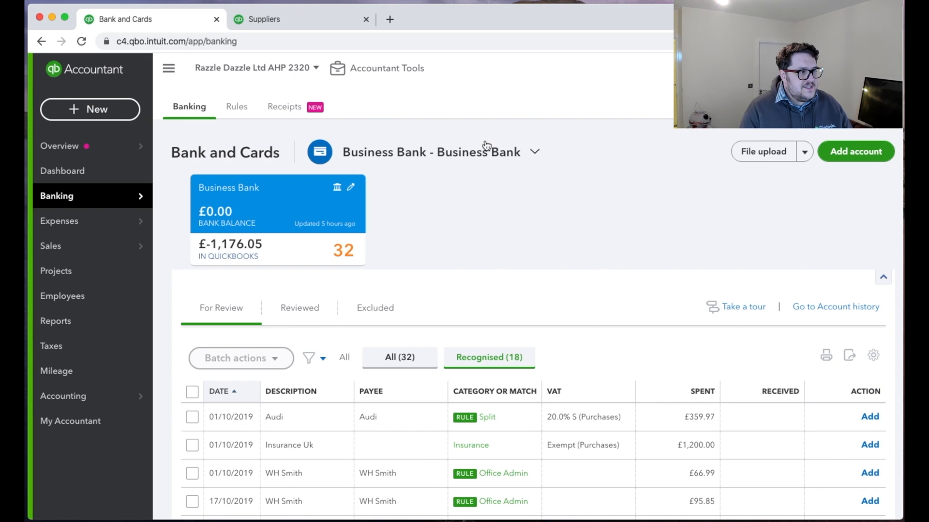
left_click(484, 392)
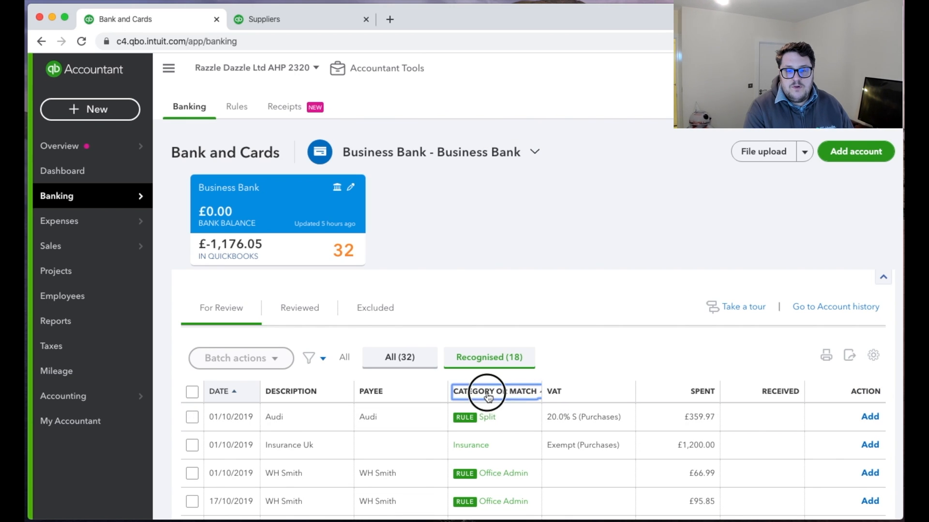
scroll(546, 404, "down", 2)
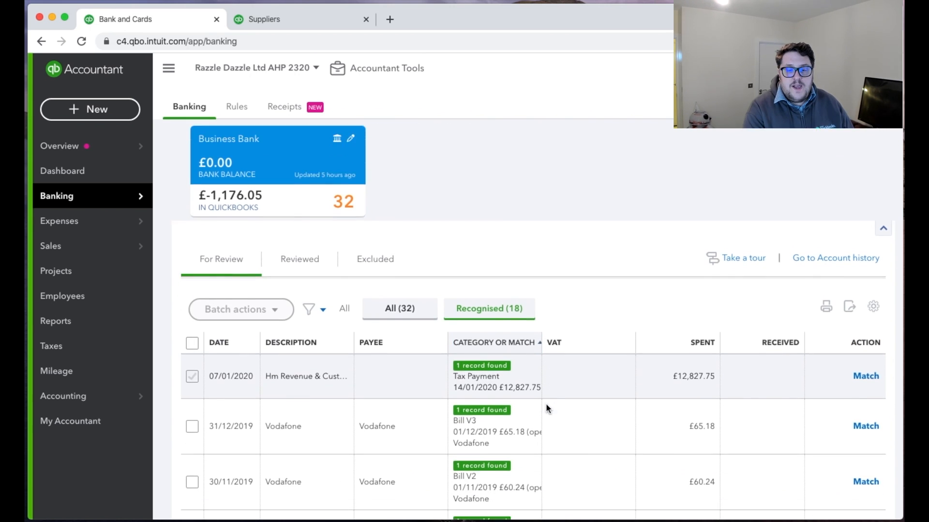
scroll(546, 405, "down", 5)
left_click(191, 419)
left_click(191, 366)
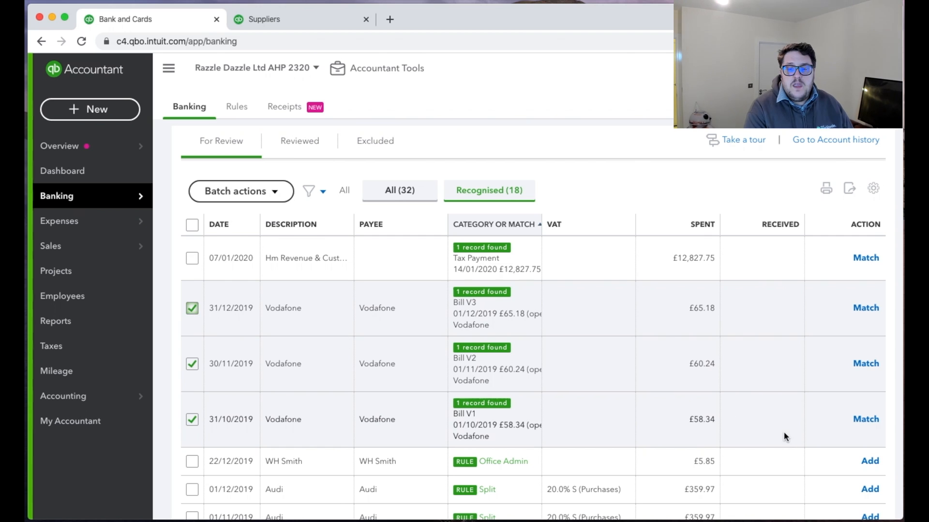
left_click(191, 420)
left_click(192, 365)
left_click(192, 309)
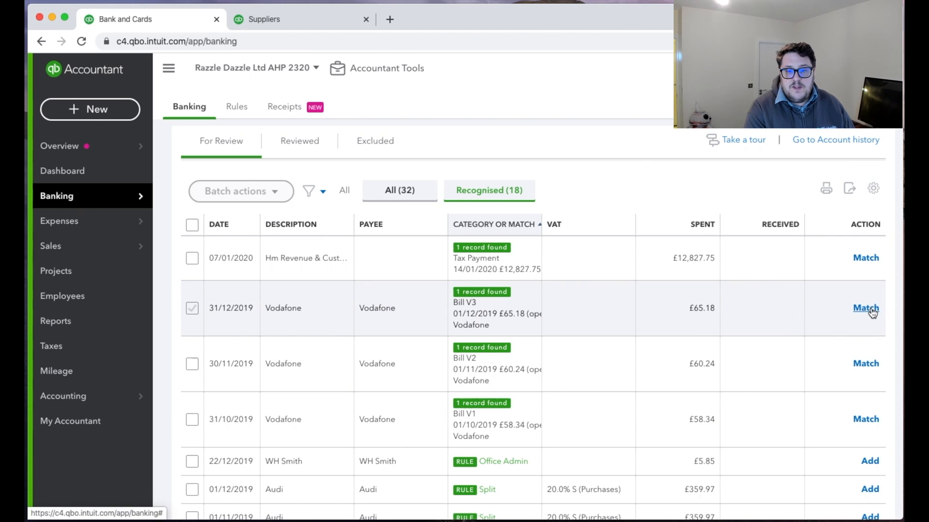
Step: Match the 31/12/2019, 30/11/2019 and 31/10/2019 Vodafone transactions individually to their suggested bills V3, V2 and V1
left_click(871, 311)
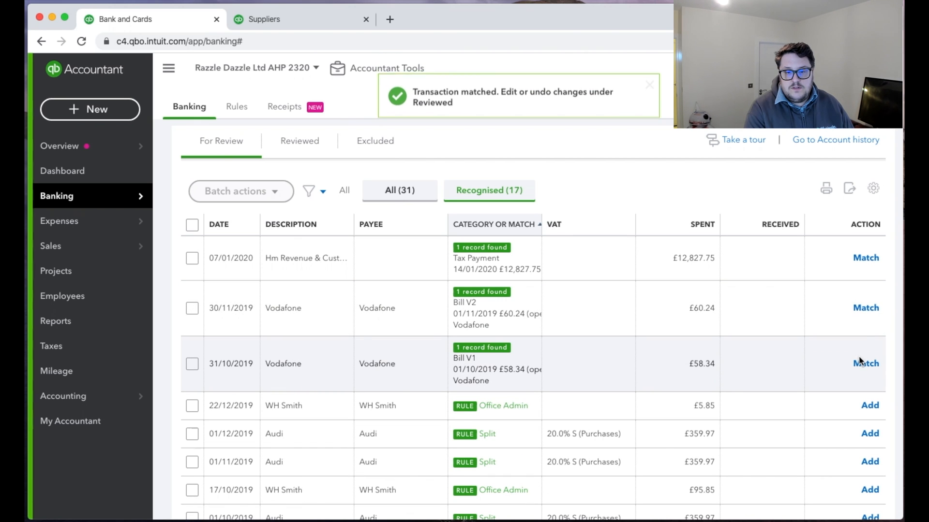
left_click(861, 307)
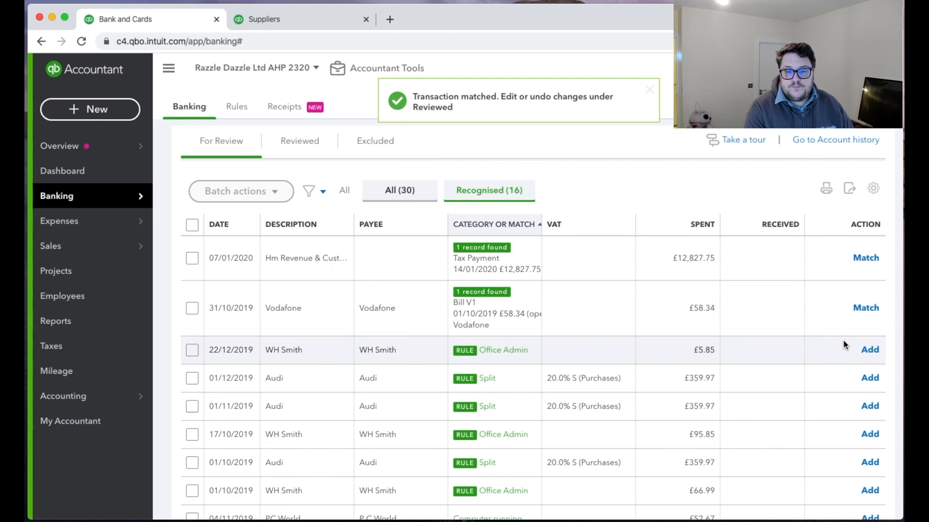
left_click(855, 307)
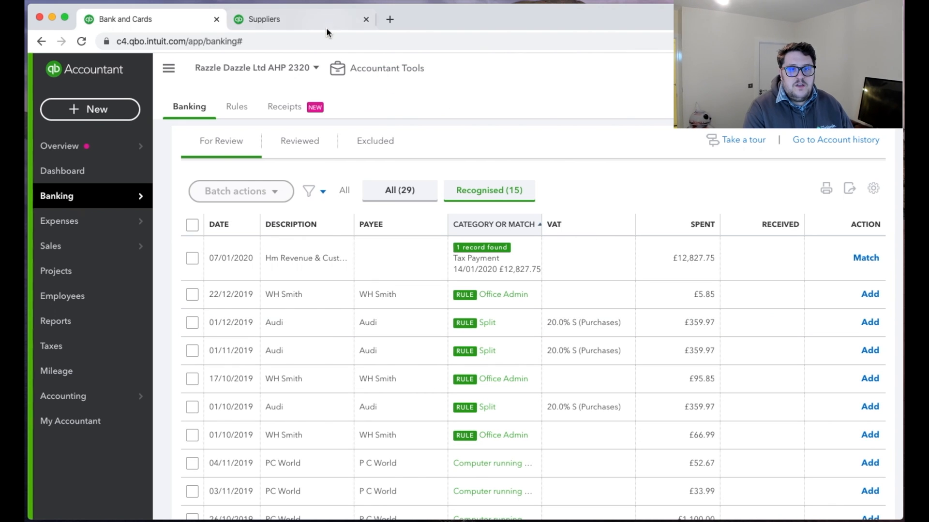
Step: Refresh the Vodafone supplier record and check the online banking match of its 31/10/2019 bill payment
left_click(307, 23)
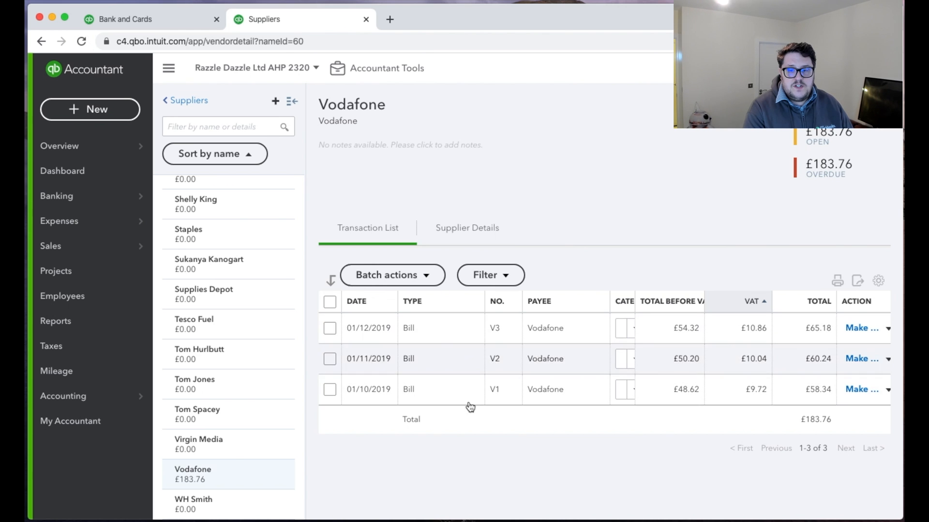
left_click(81, 42)
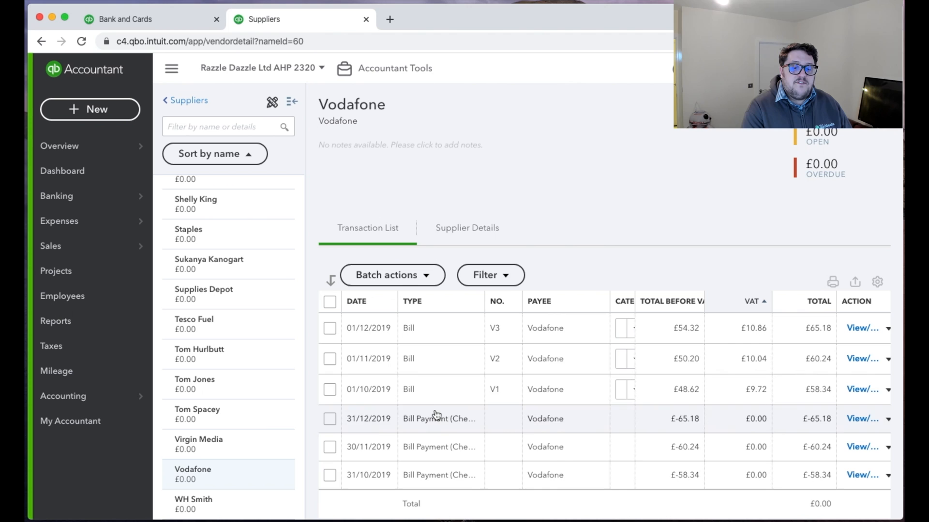
left_click(425, 474)
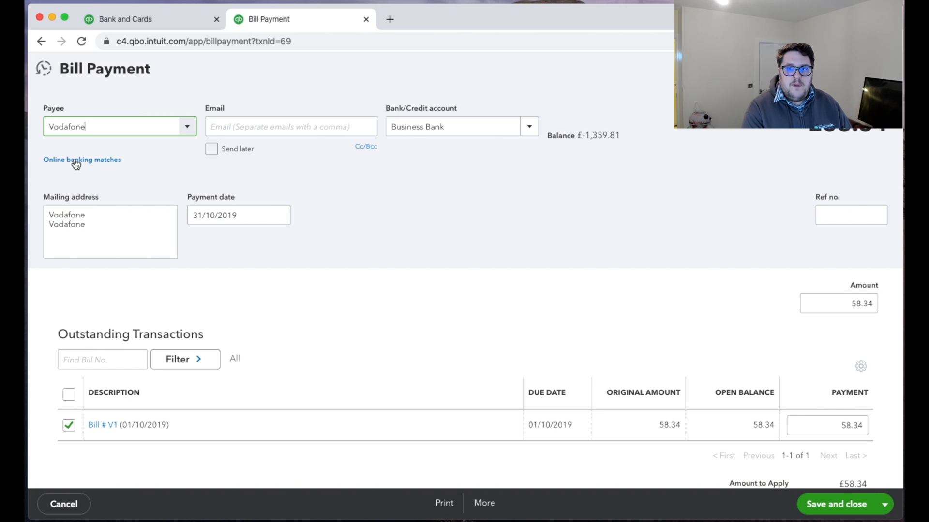
left_click(76, 162)
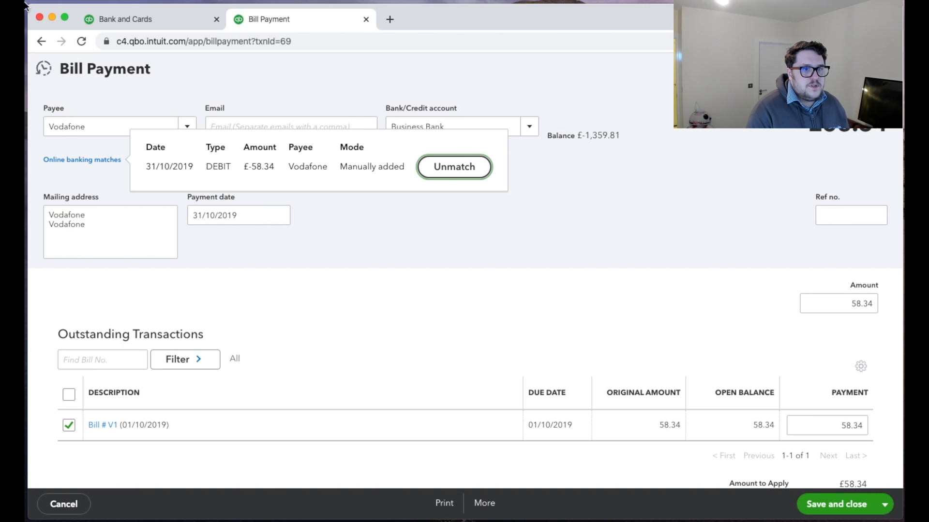
Step: Go back to the bank transactions and list all those for review, down to the received amounts
left_click(141, 19)
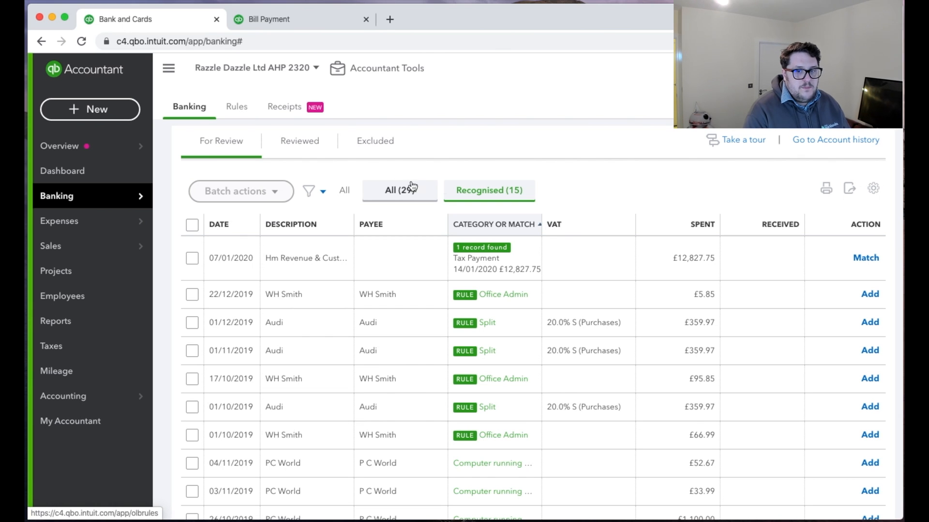
left_click(395, 193)
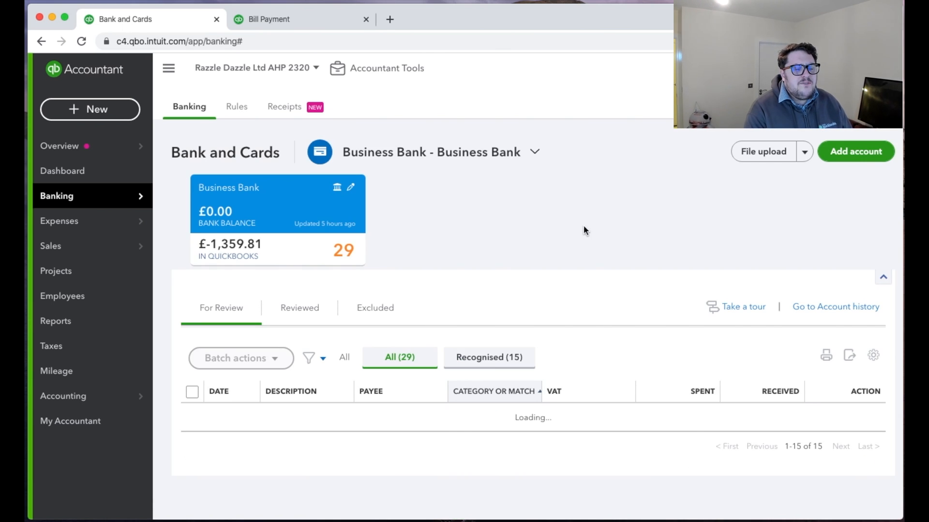
scroll(615, 245, "down", 5)
scroll(614, 245, "down", 6)
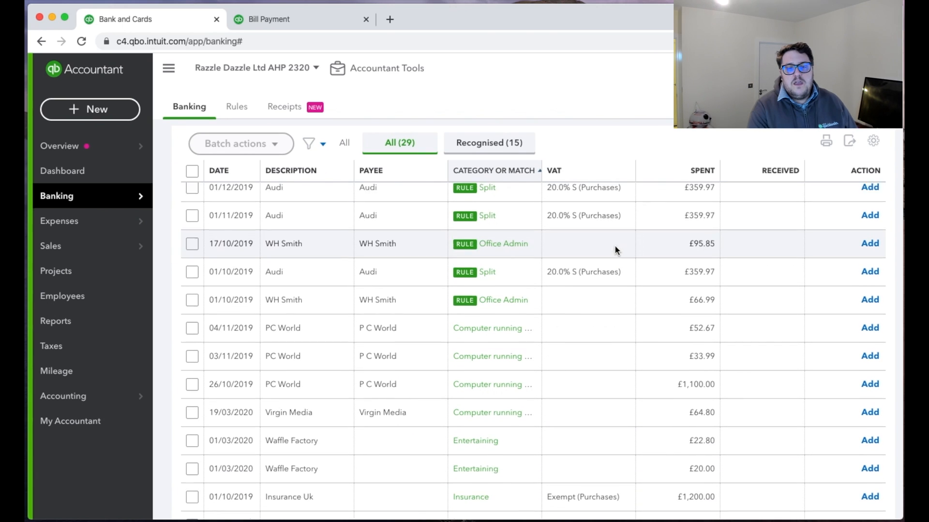
scroll(760, 332, "down", 7)
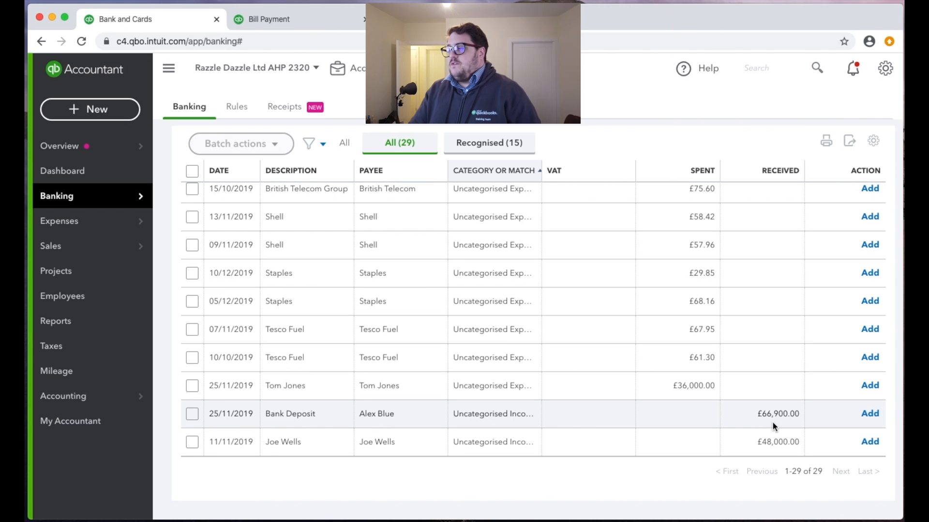
Step: Match the 25/11/2019 bank deposit of £66,900.00 to the two suggested open invoices and save the match
left_click(771, 422)
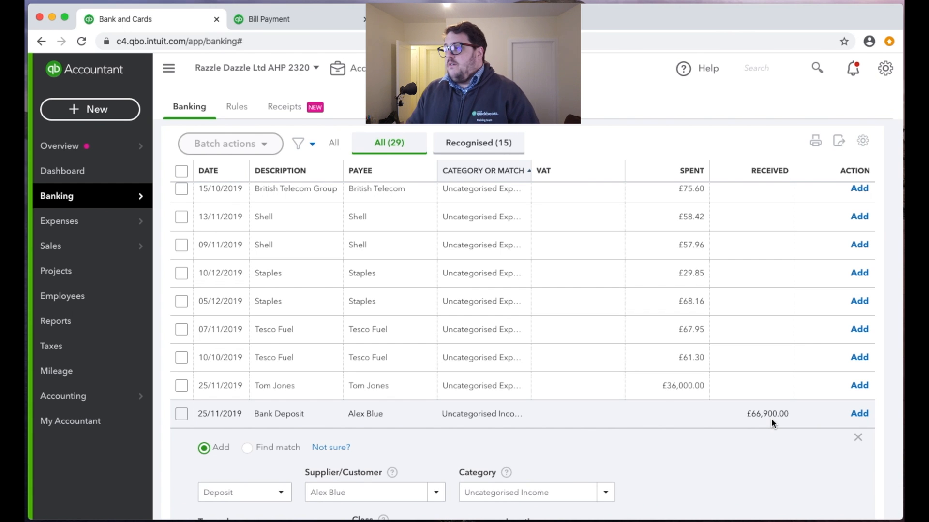
scroll(686, 403, "down", 2)
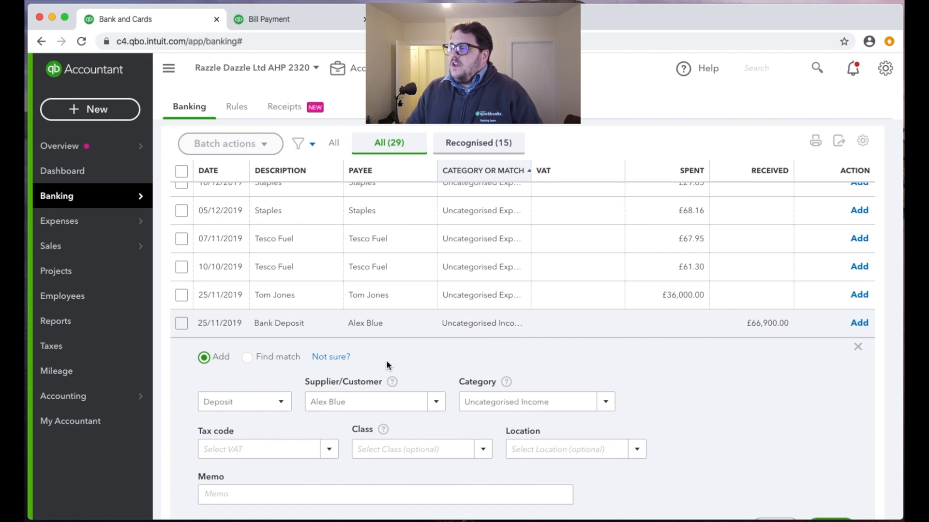
scroll(395, 361, "down", 3)
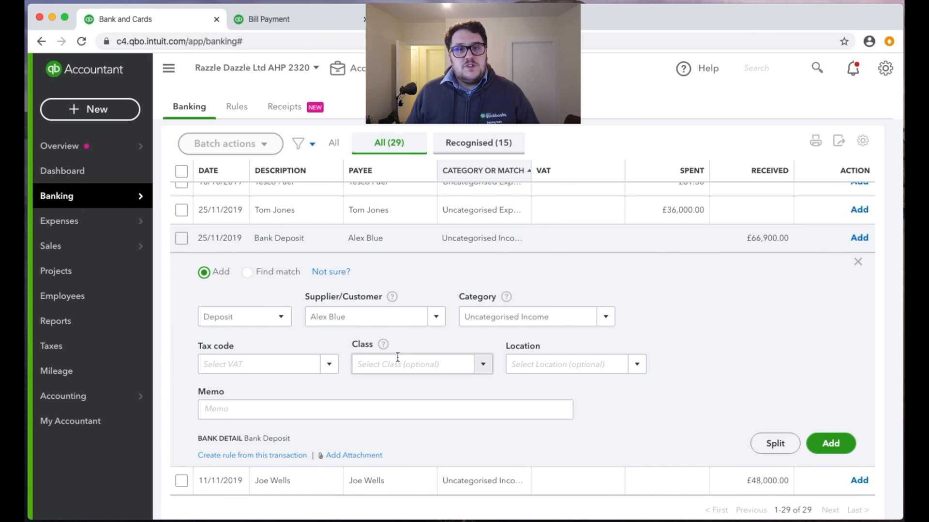
left_click(247, 273)
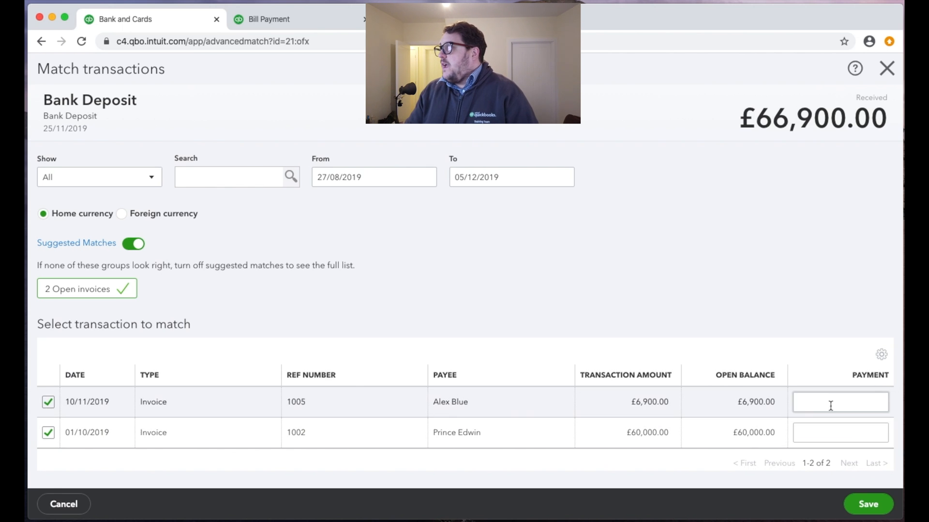
left_click(869, 504)
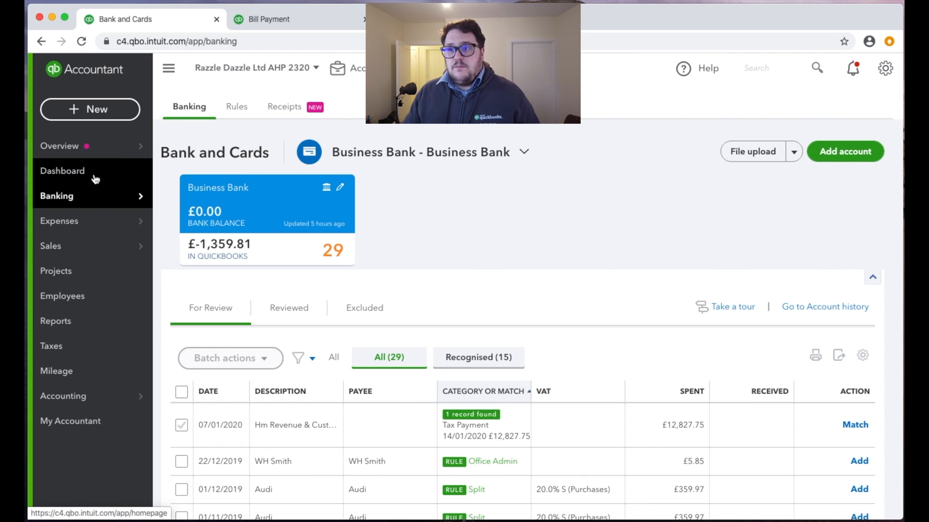
Step: Look through the remaining transactions for review and expand the 04/11/2019 PC World transaction to examine its categorisation fields
scroll(556, 237, "down", 10)
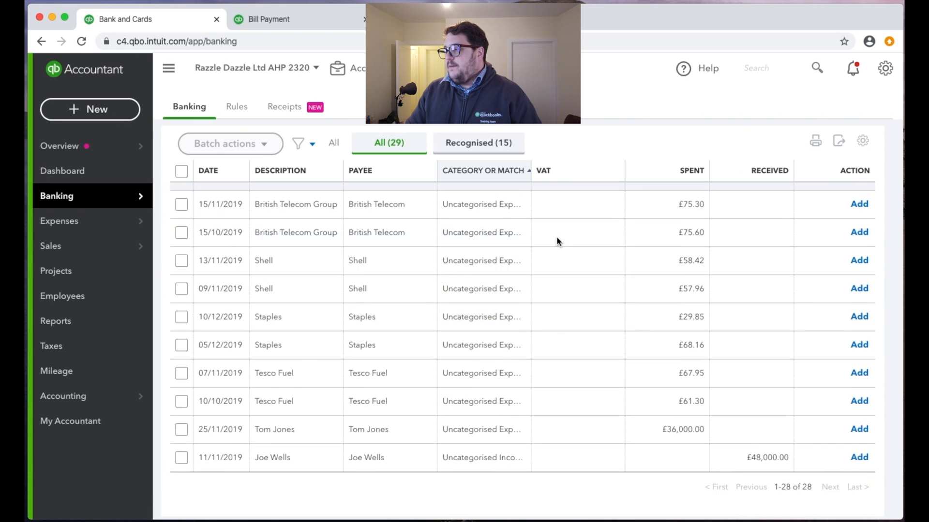
scroll(650, 254, "up", 5)
scroll(650, 253, "down", 1)
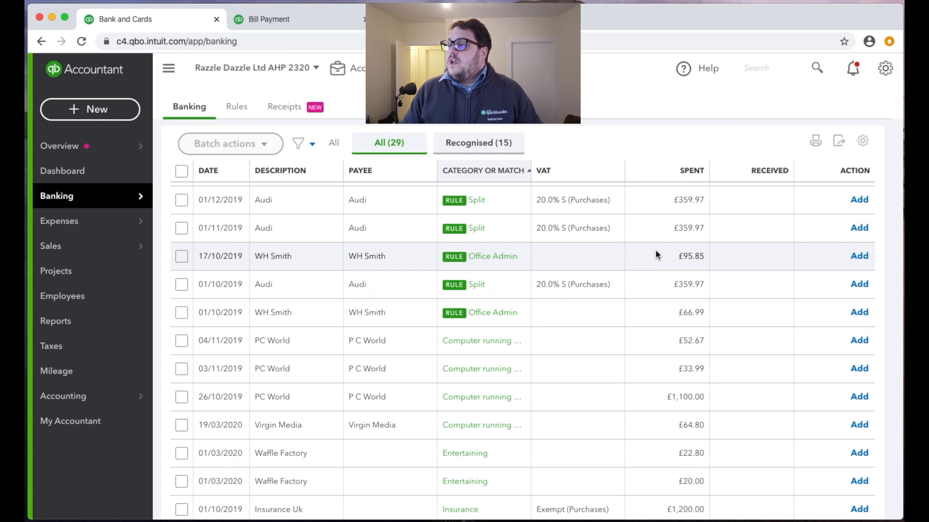
left_click(390, 344)
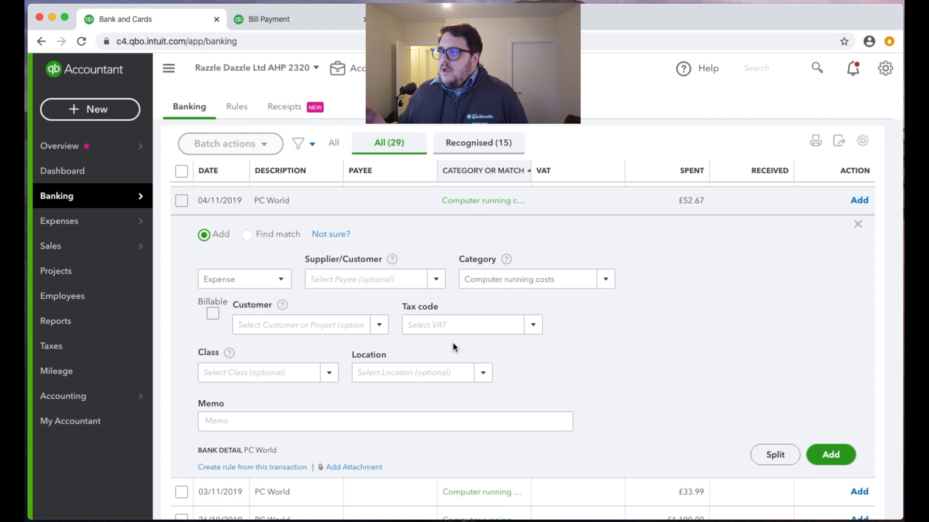
scroll(409, 234, "down", 1)
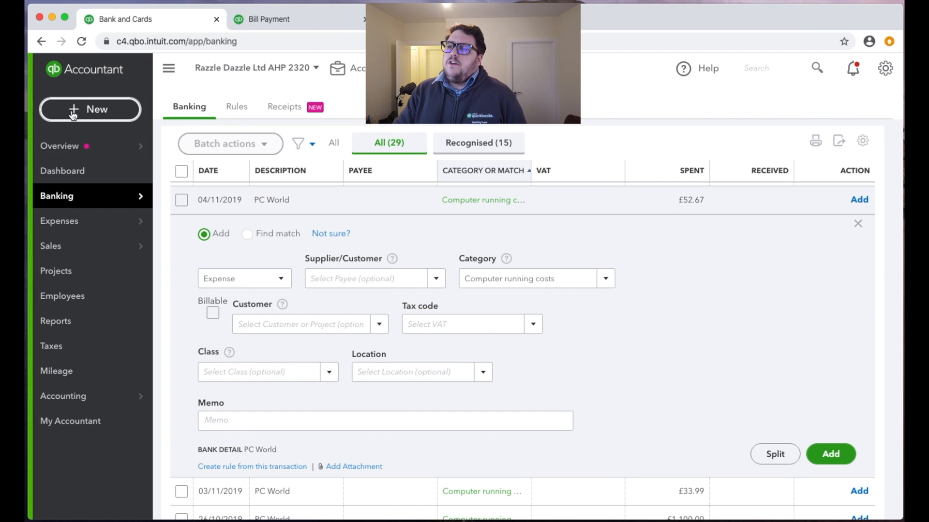
Step: Record a PC World expense dated 04/11/2019 for £52.67 tax-inclusive, categorised as Computer running costs with 20.0% S VAT, and save it
left_click(97, 110)
left_click(97, 110)
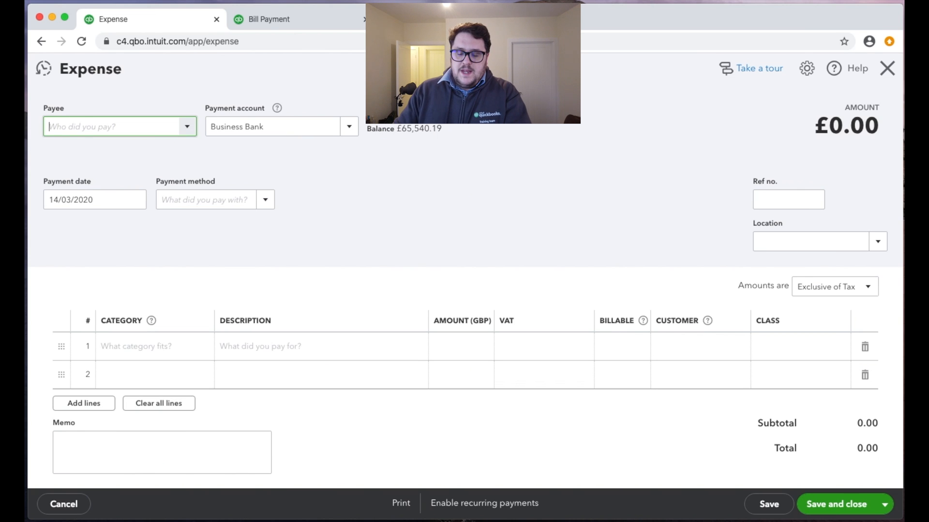
type("PC")
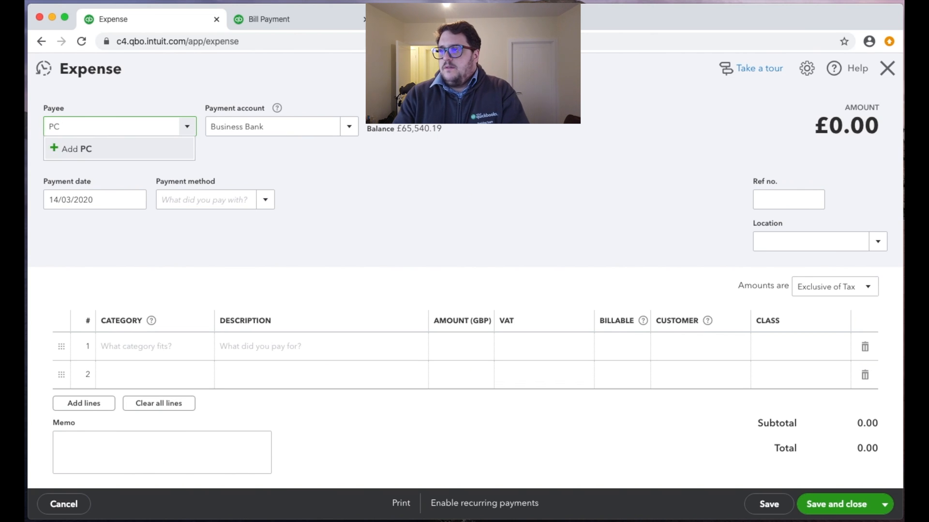
type(" World")
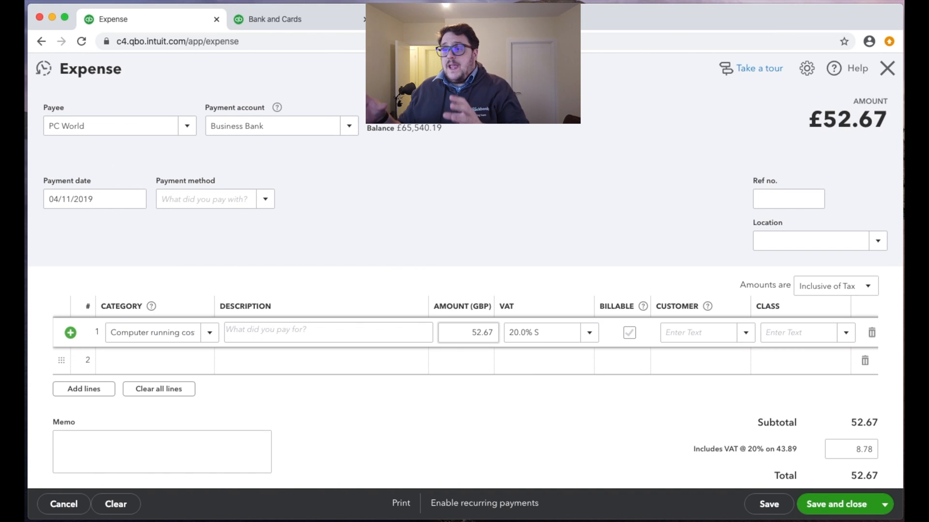
left_click(855, 401)
left_click(834, 504)
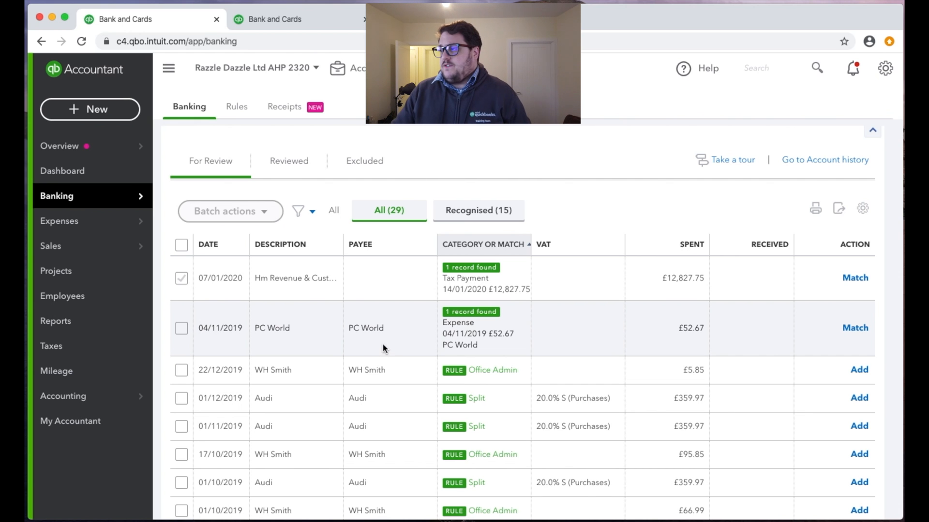
Step: Match the 04/11/2019 PC World bank transaction of £52.67 to the suggested expense record
left_click(383, 347)
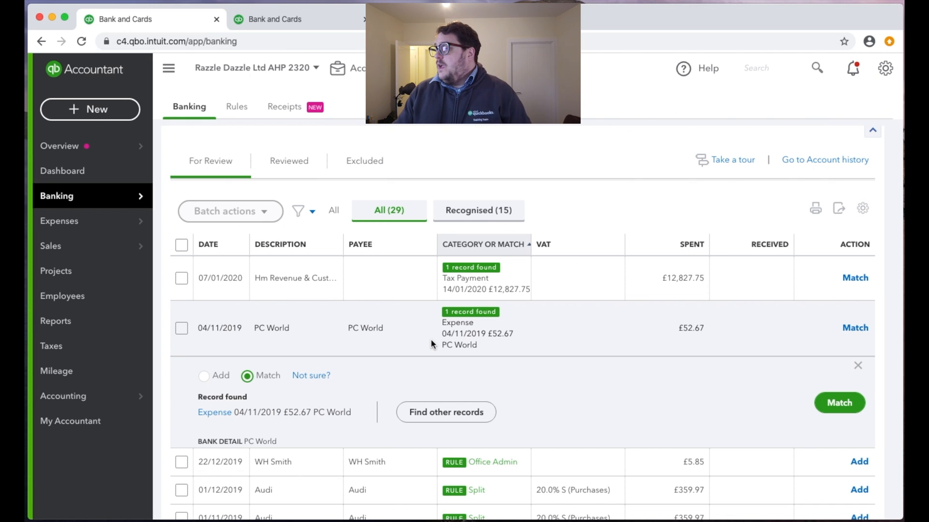
left_click(838, 404)
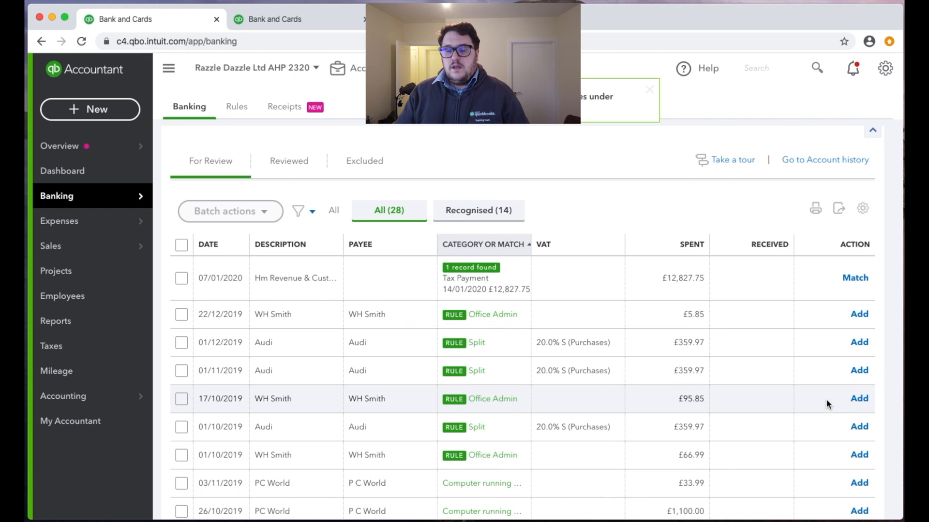
Step: Set the tax code of the 03/11/2019 PC World transaction of £33.99 to 20.0% S (Purchases) and add it to the books
scroll(756, 422, "down", 3)
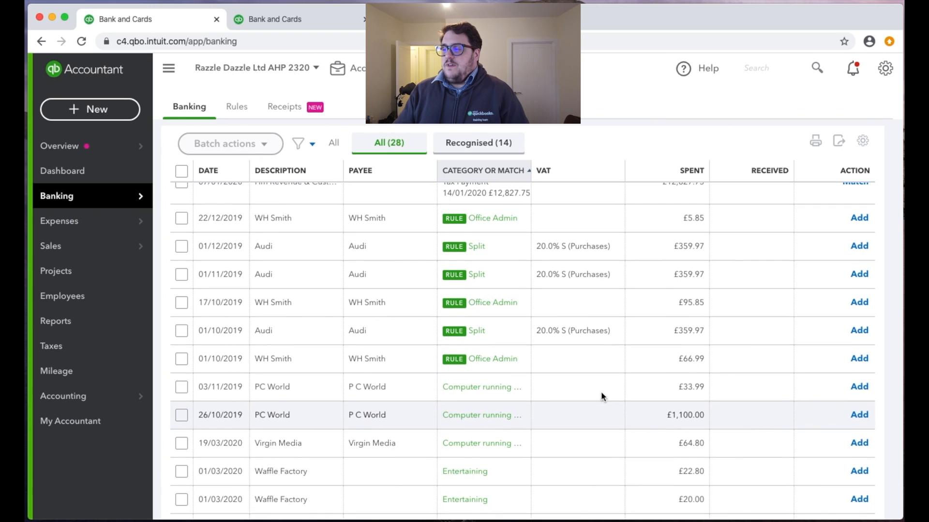
left_click(447, 383)
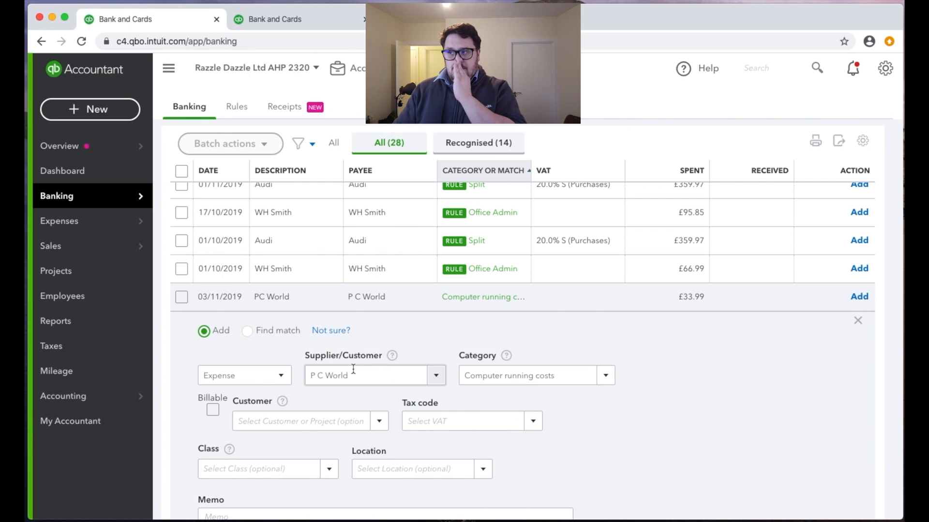
mouse_move(517, 356)
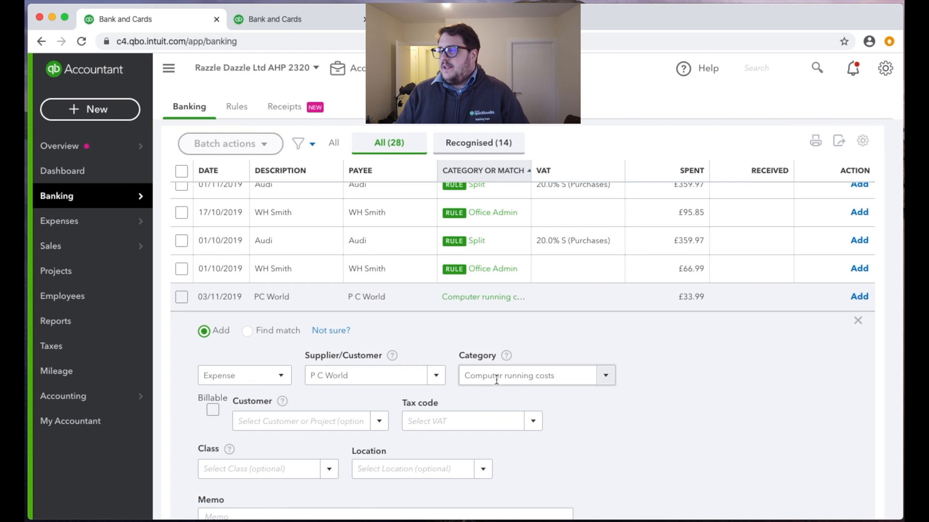
scroll(474, 380, "down", 1)
scroll(474, 380, "down", 2)
left_click(428, 367)
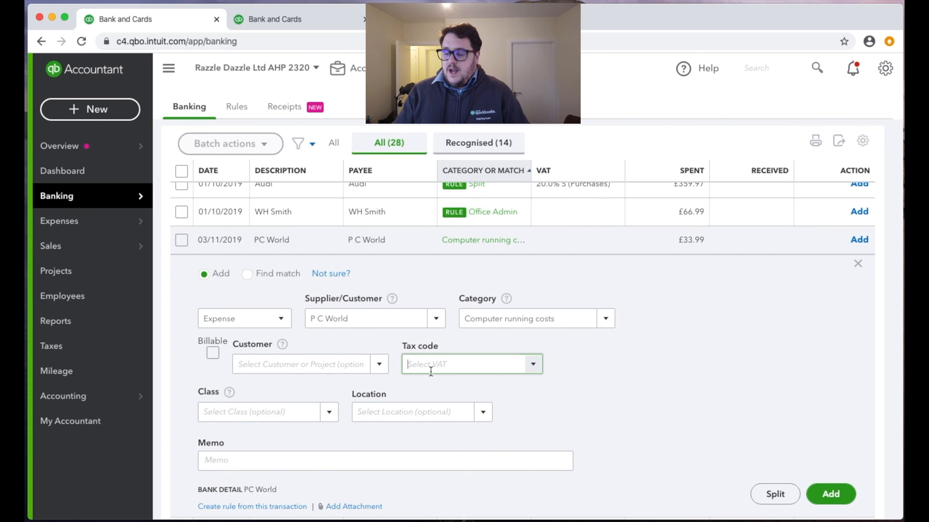
type("20.0% S (Purchases")
left_click(426, 383)
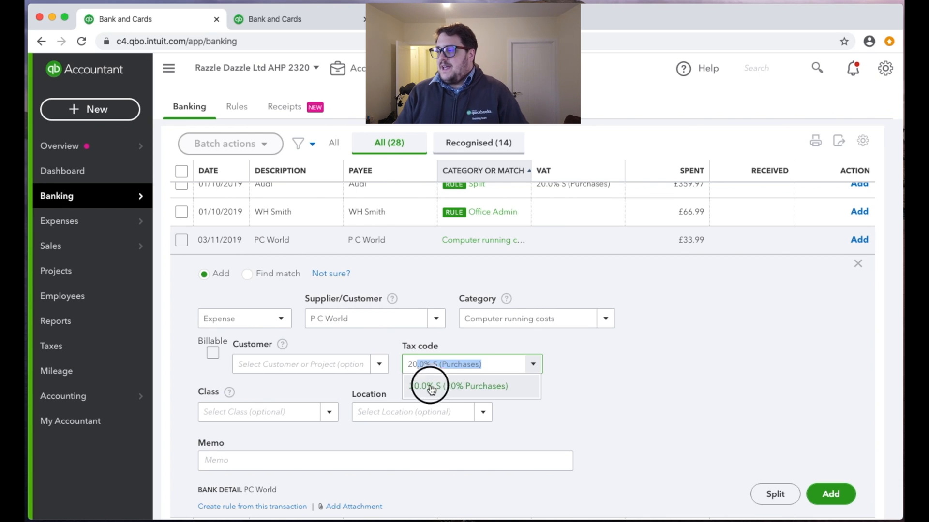
left_click(560, 461)
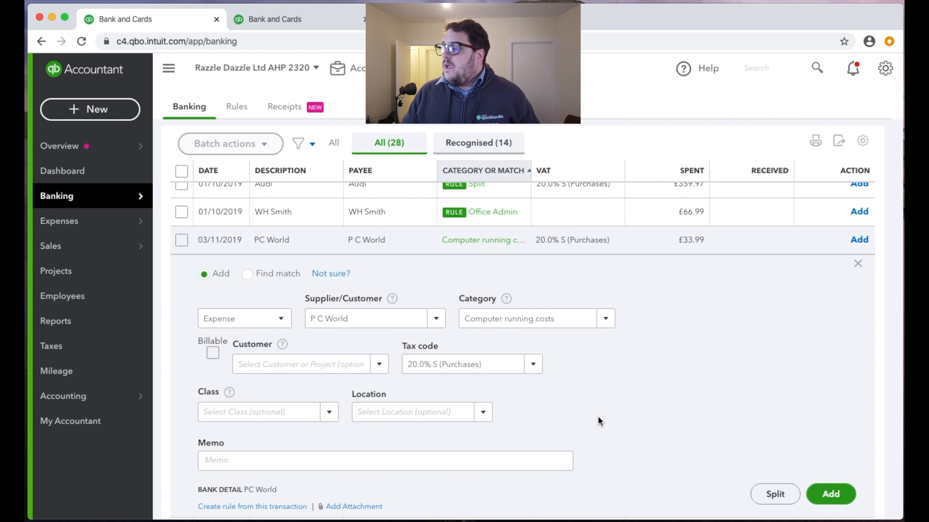
scroll(749, 408, "down", 2)
left_click(834, 412)
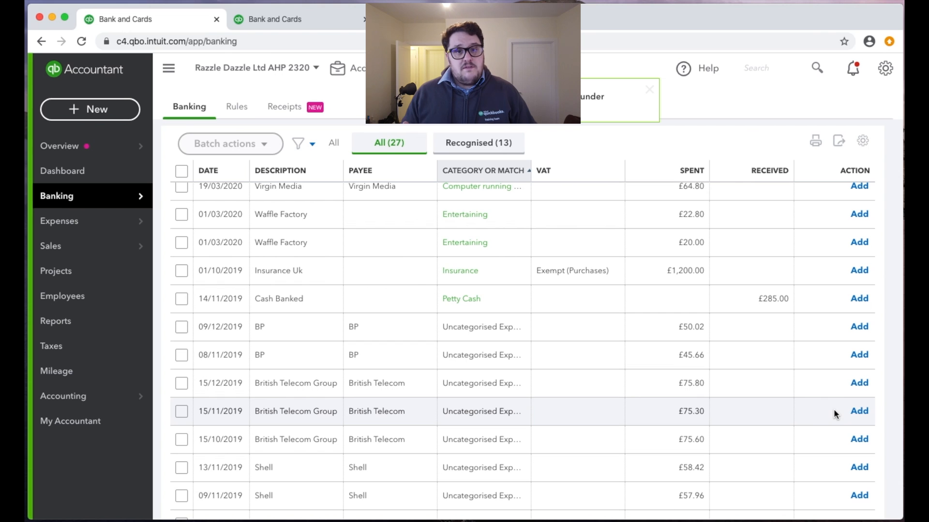
Step: Open the PC World supplier record and check the online banking match of its 04/11/2019 expense
left_click(270, 18)
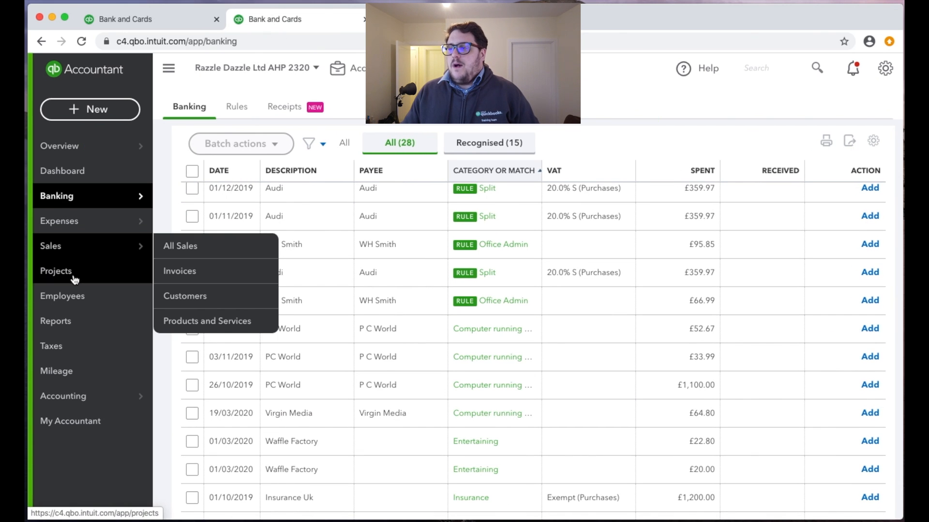
mouse_move(84, 225)
left_click(220, 242)
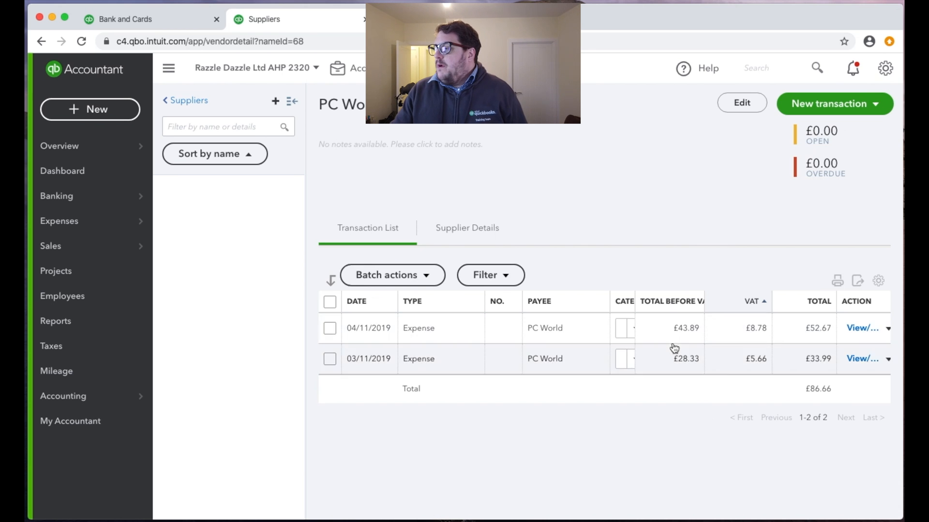
left_click(401, 329)
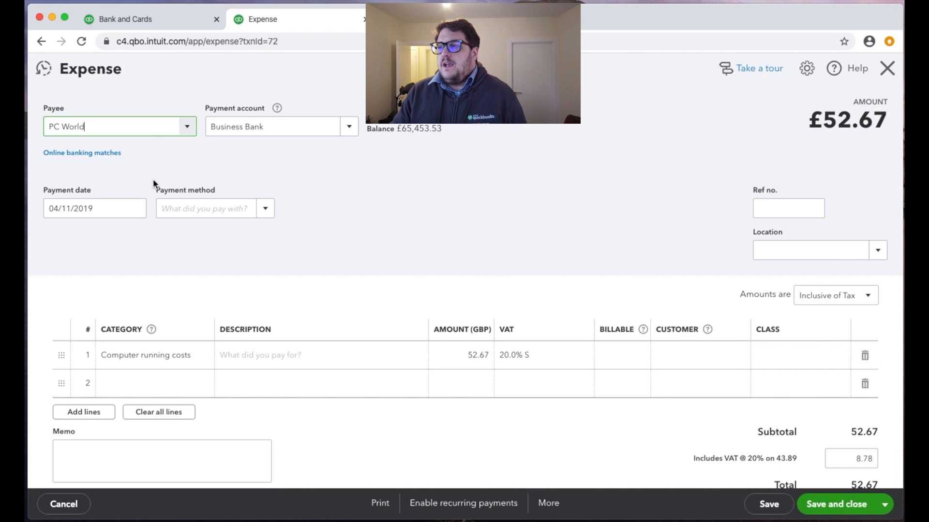
left_click(72, 154)
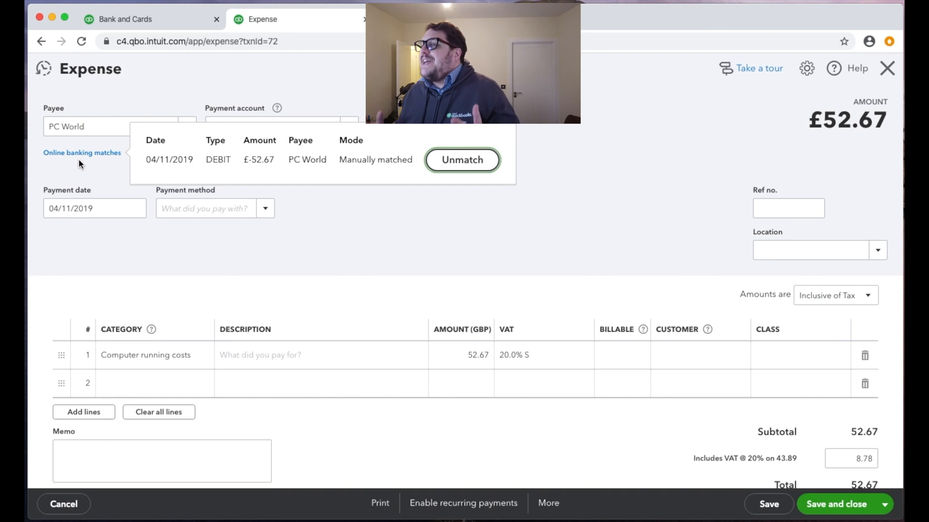
left_click(887, 68)
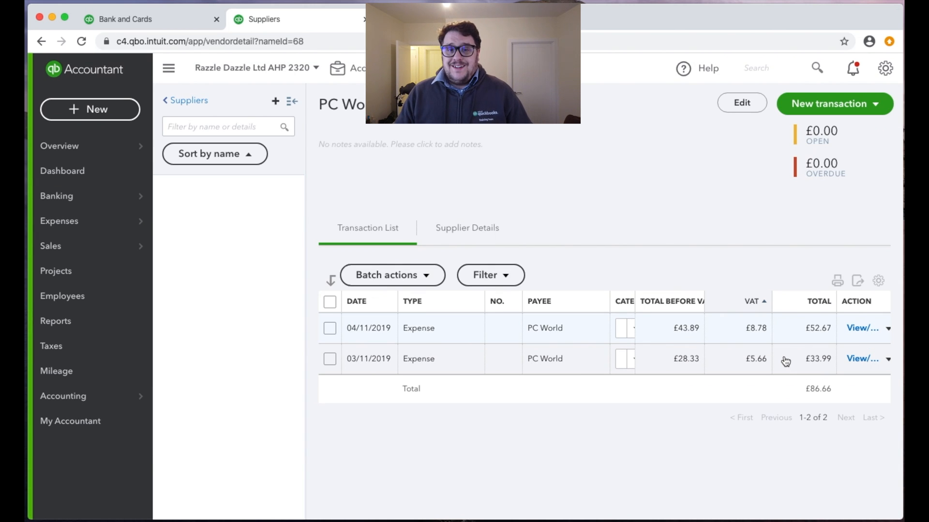
Step: Open the 03/11/2019 PC World expense and check its online banking match
left_click(783, 360)
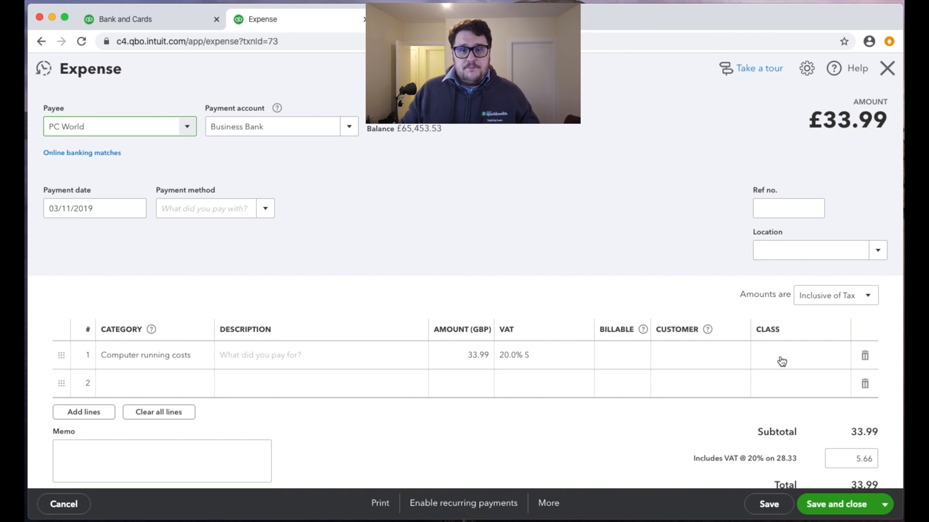
left_click(98, 156)
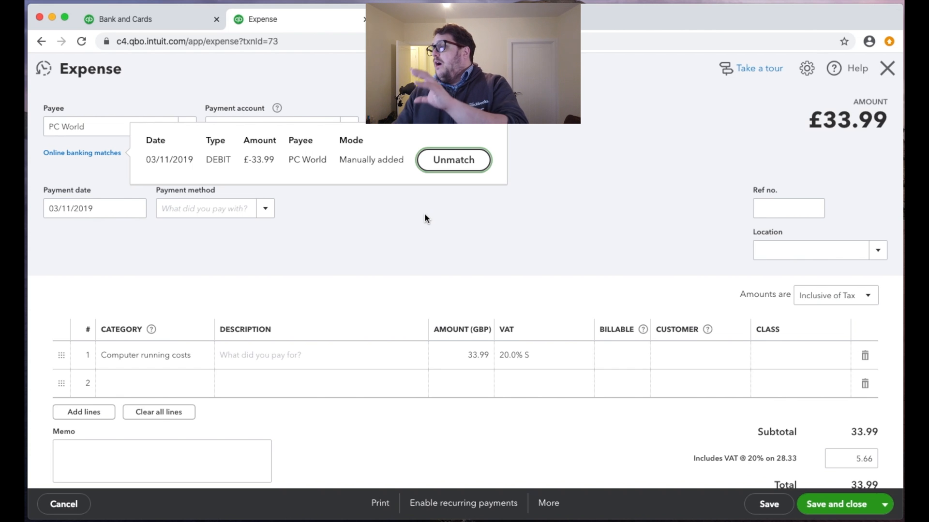
left_click(595, 236)
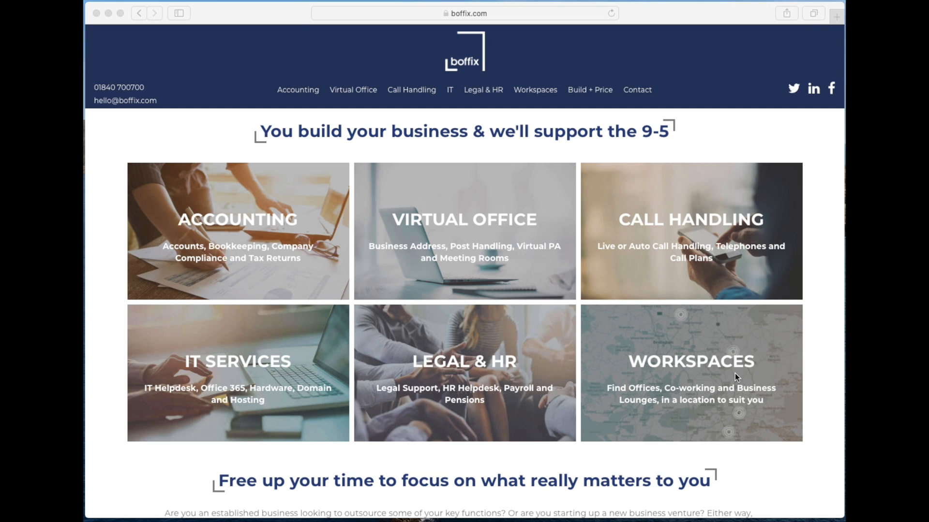
Step: In the boffix.com Build + Price calculator, set Year End Accounts to 5 to 35 transactions, 2 employees and turnover up to £50K, and raise Company Formation
scroll(680, 364, "down", 3)
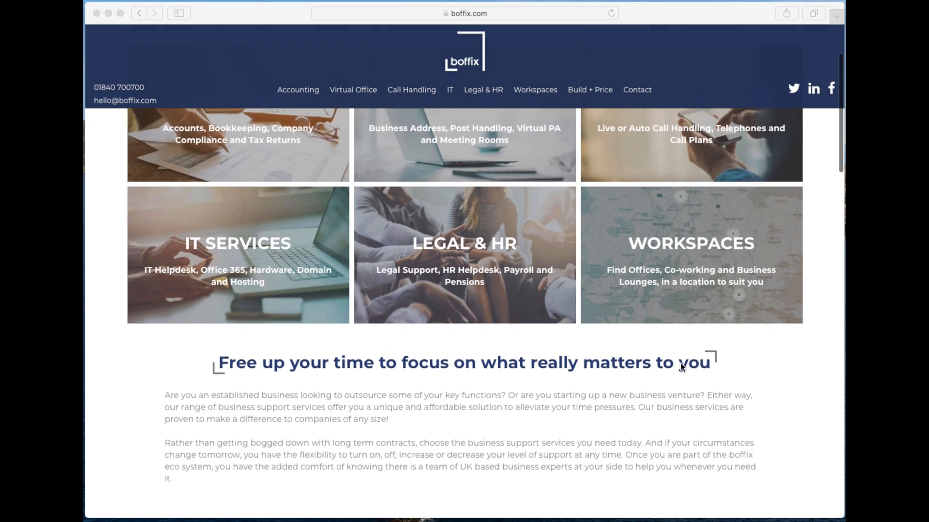
scroll(680, 363, "down", 10)
scroll(681, 364, "up", 2)
scroll(681, 364, "down", 1)
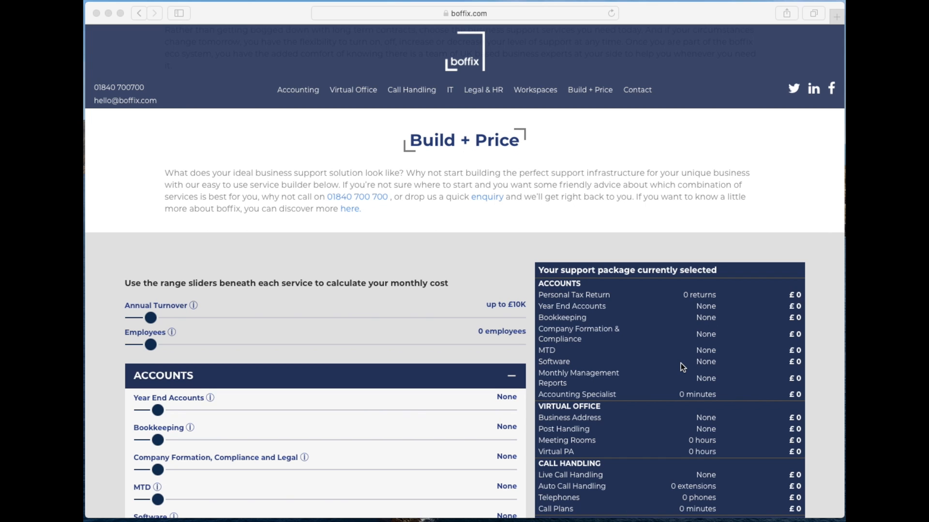
left_click_drag(166, 407, 219, 410)
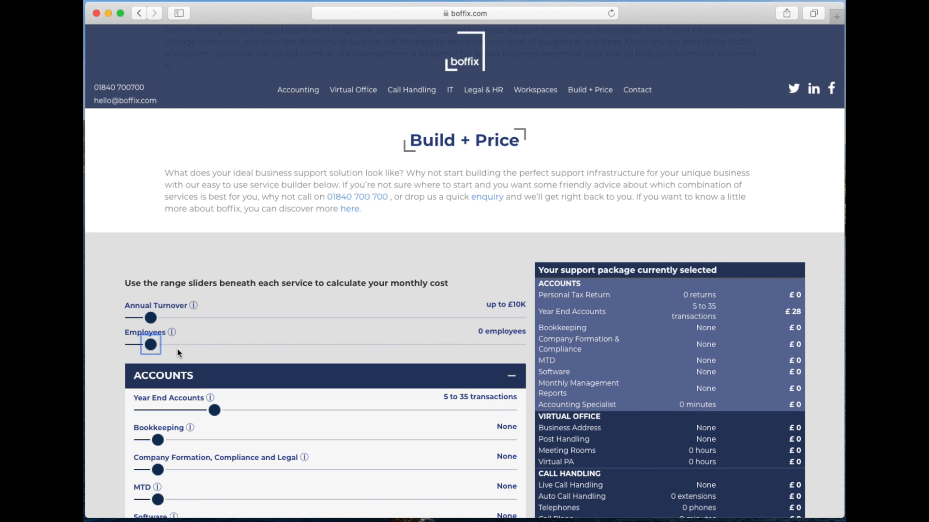
left_click_drag(155, 318, 251, 320)
scroll(274, 468, "down", 2)
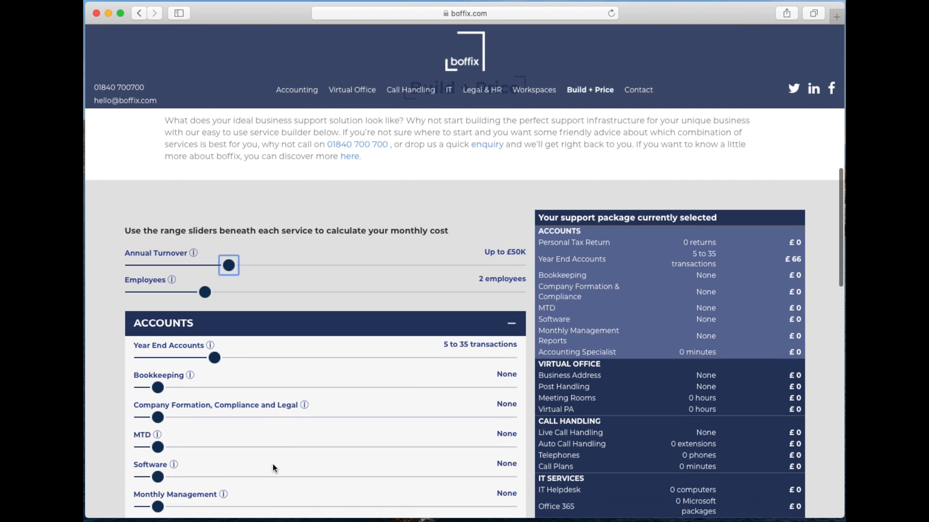
left_click_drag(158, 418, 251, 426)
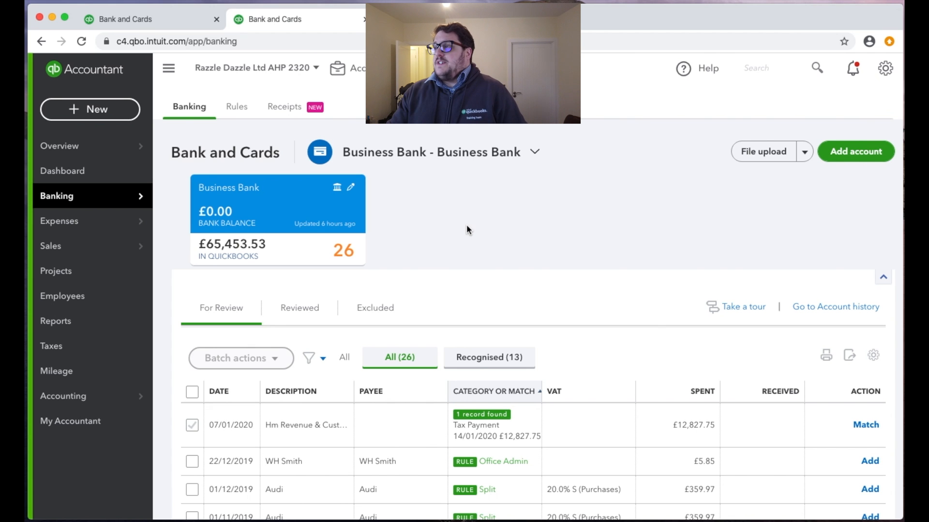
Step: Sort the bank transactions for review by description and look through the whole list
scroll(612, 304, "down", 8)
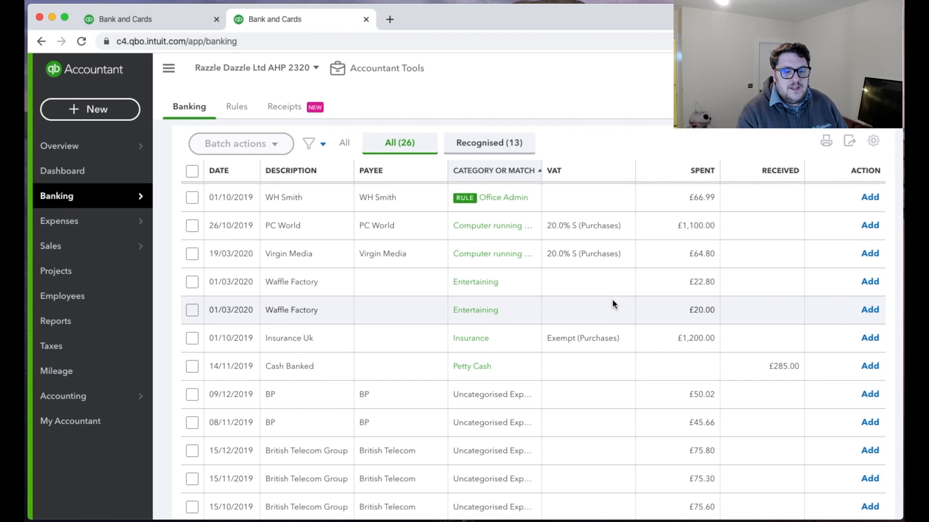
scroll(612, 303, "down", 4)
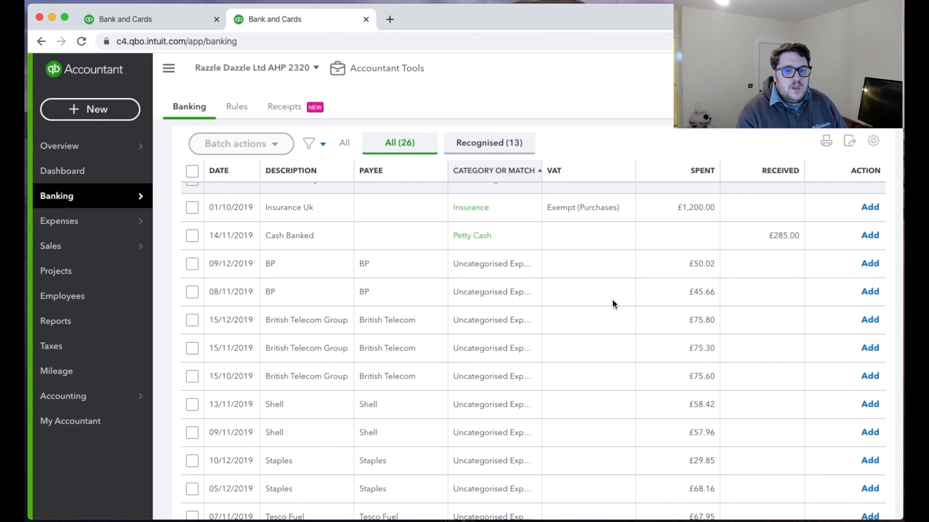
scroll(612, 302, "up", 10)
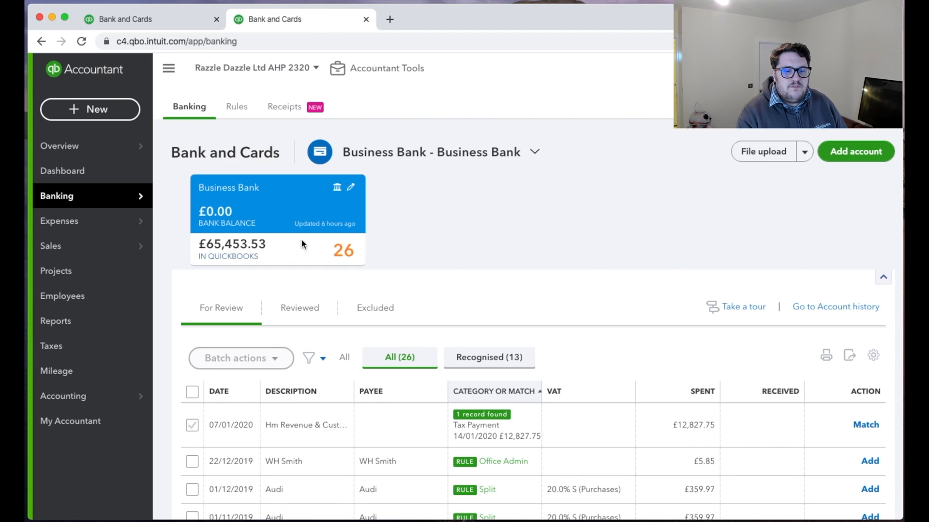
left_click(293, 391)
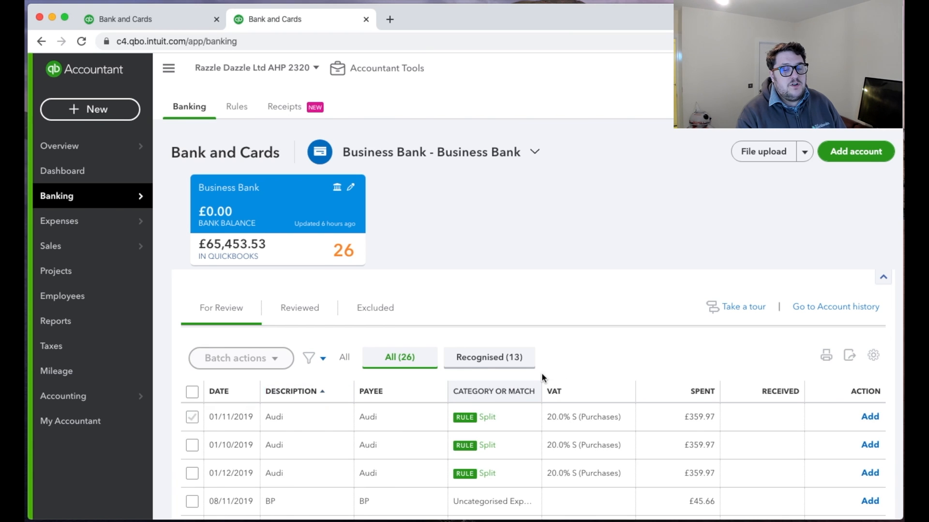
scroll(541, 373, "down", 15)
scroll(542, 374, "down", 8)
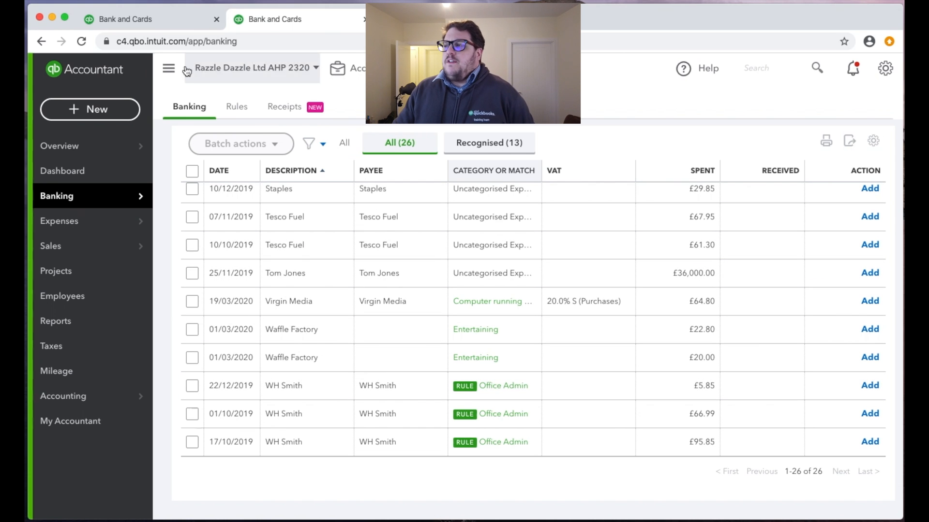
Step: Look at the existing bank rules for WH Smith and Audi and return to the bank transactions
left_click(236, 105)
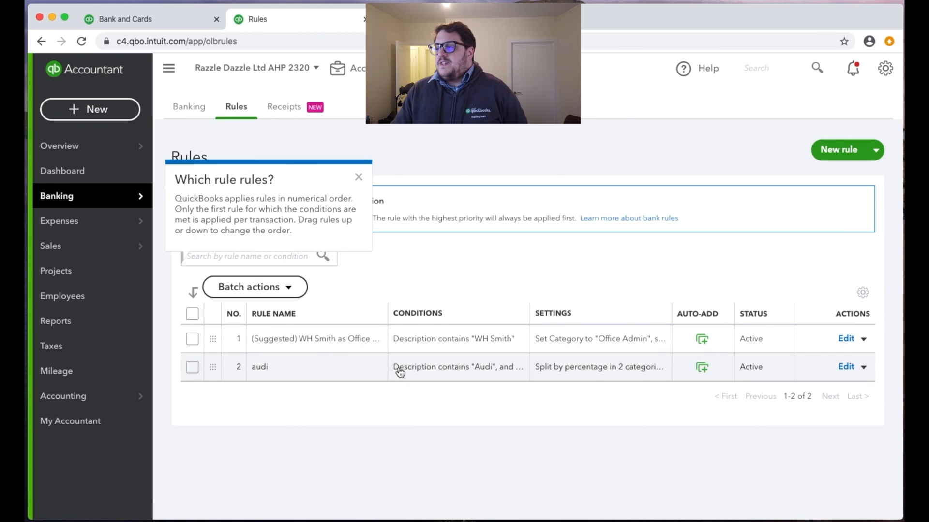
left_click(358, 177)
left_click(189, 107)
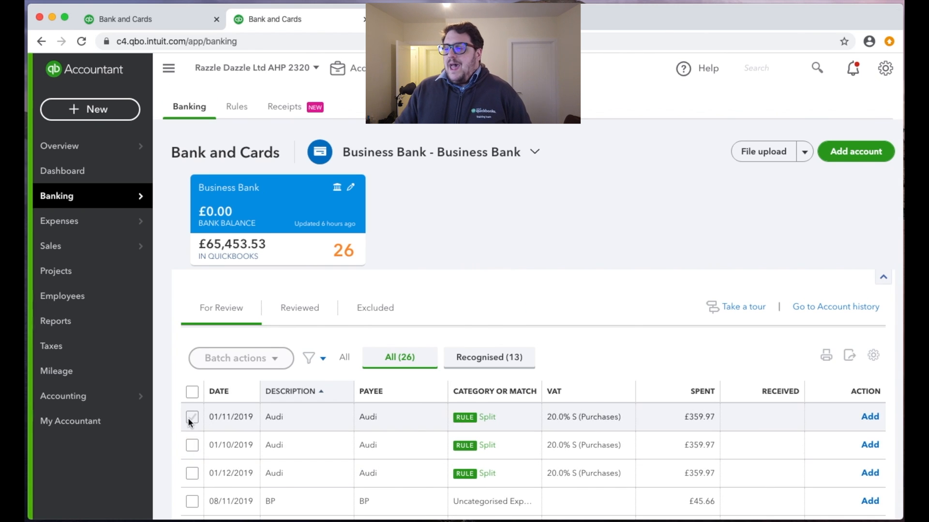
Step: Select the three Audi transactions of £359.97 and add them to the books in one batch
left_click(192, 418)
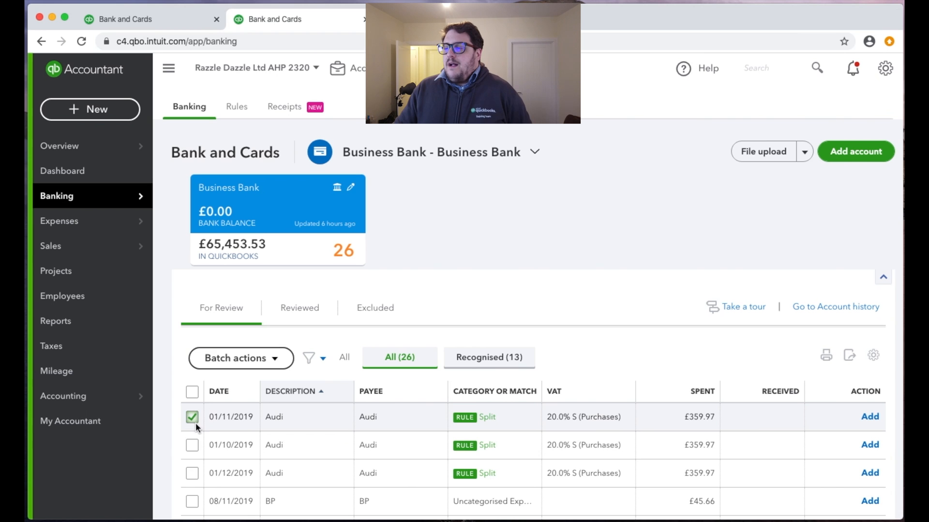
left_click(192, 446)
left_click(192, 473)
left_click(258, 359)
left_click(235, 382)
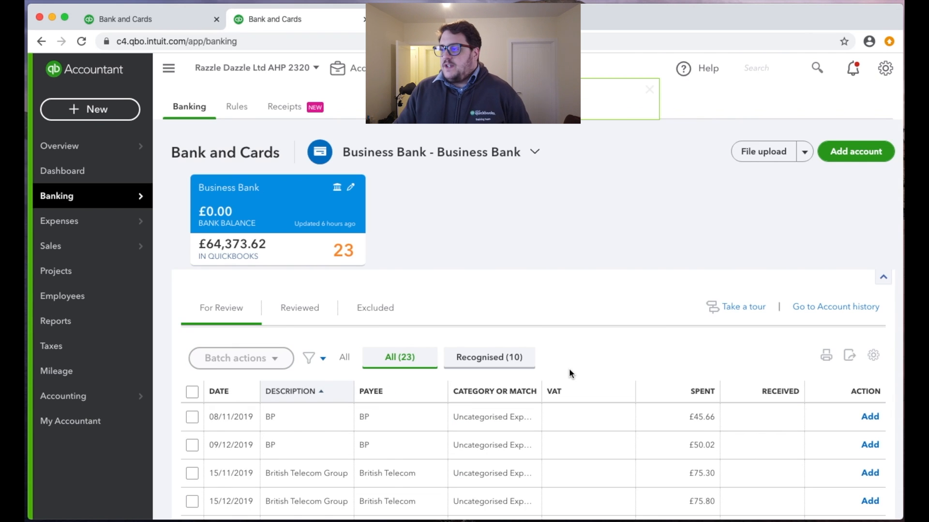
Step: Select the three WH Smith transactions covered by the Office Admin rule and accept them in one batch
scroll(552, 408, "down", 10)
left_click(192, 385)
left_click(192, 414)
left_click(192, 441)
left_click(250, 143)
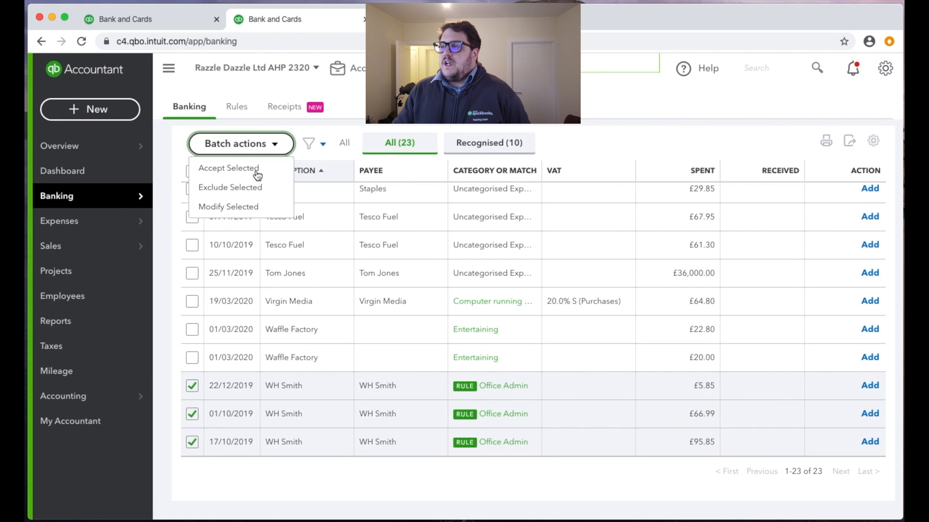
left_click(244, 167)
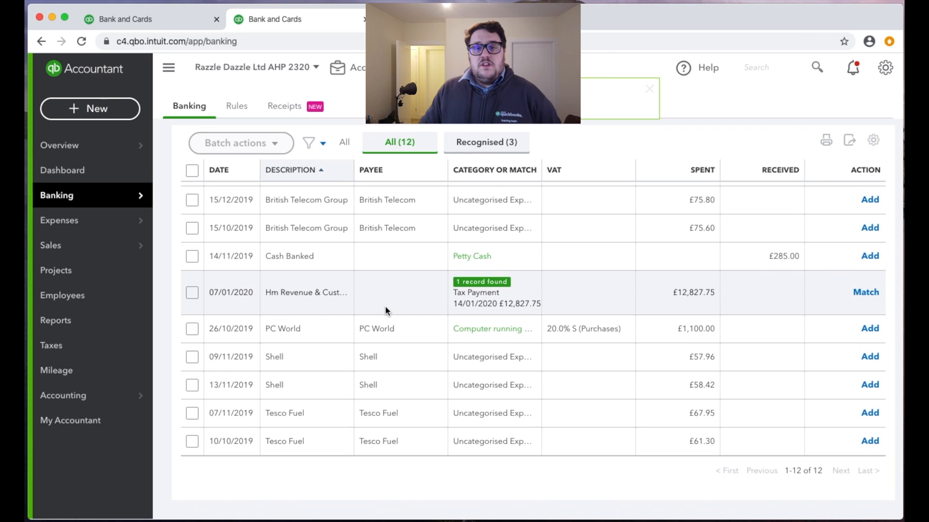
Step: Match the £12,827.75 Hm Revenue & Customs payment to the suggested Tax Payment record
scroll(385, 305, "up", 4)
scroll(381, 305, "down", 3)
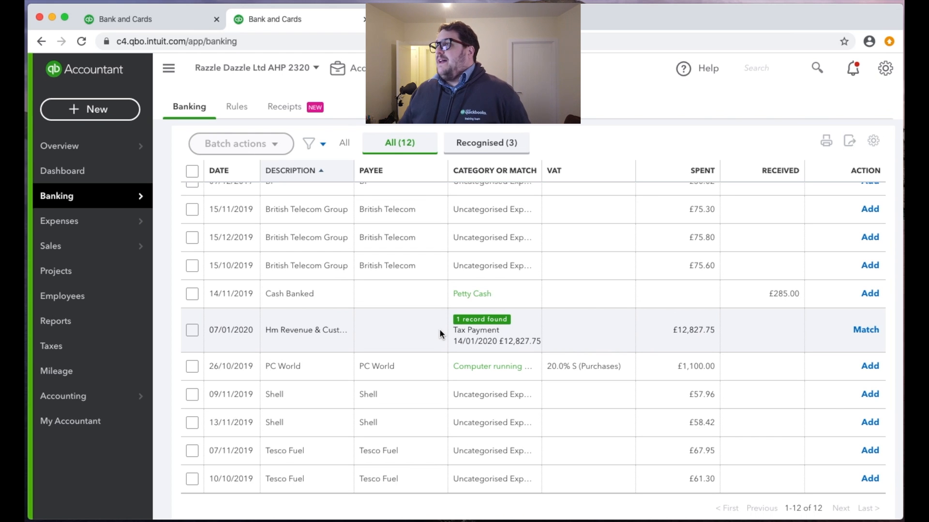
left_click(865, 330)
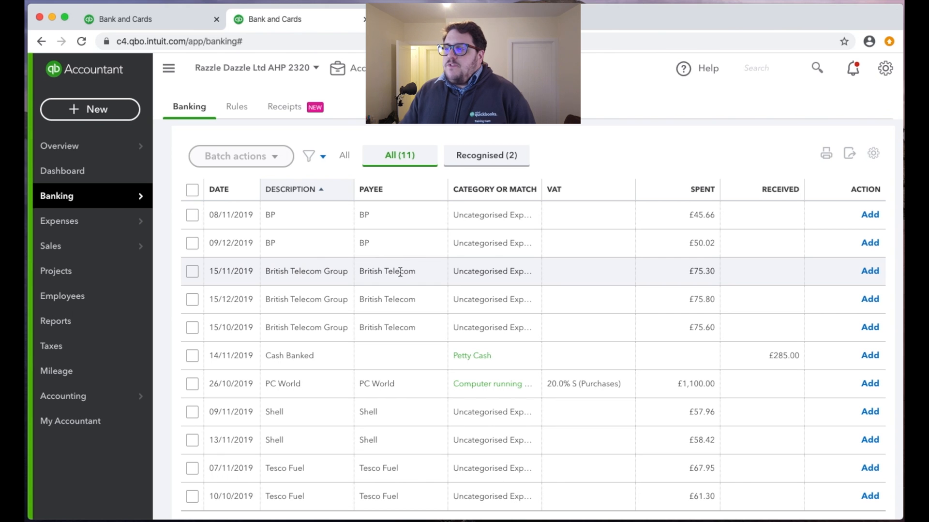
Step: Select the three British Telecom Group transactions for batch modification and set their payee to British Telecom
scroll(401, 314, "up", 1)
scroll(401, 326, "up", 2)
left_click(192, 327)
left_click(192, 355)
left_click(192, 383)
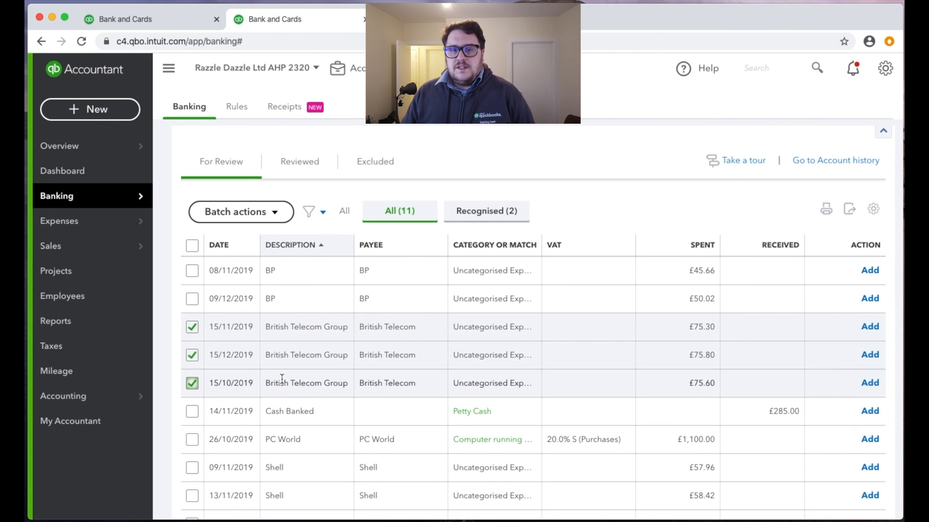
left_click(266, 215)
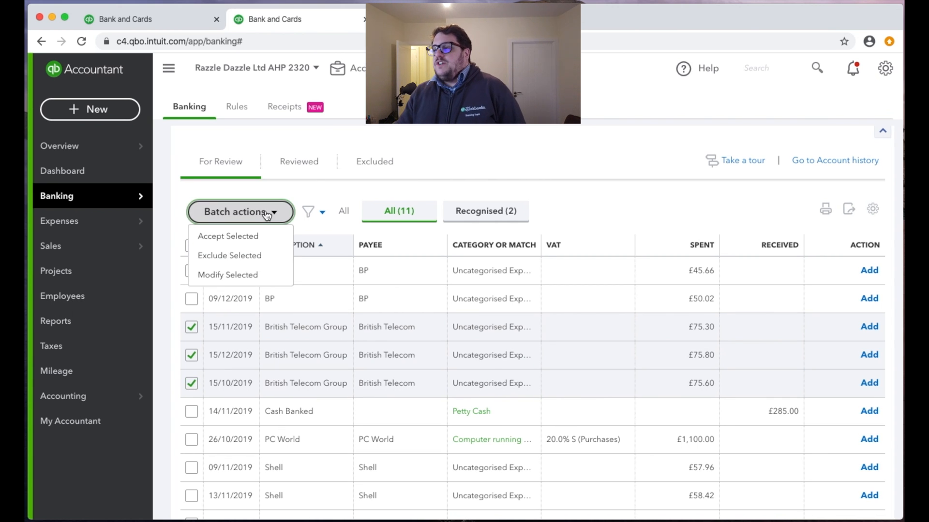
left_click(240, 278)
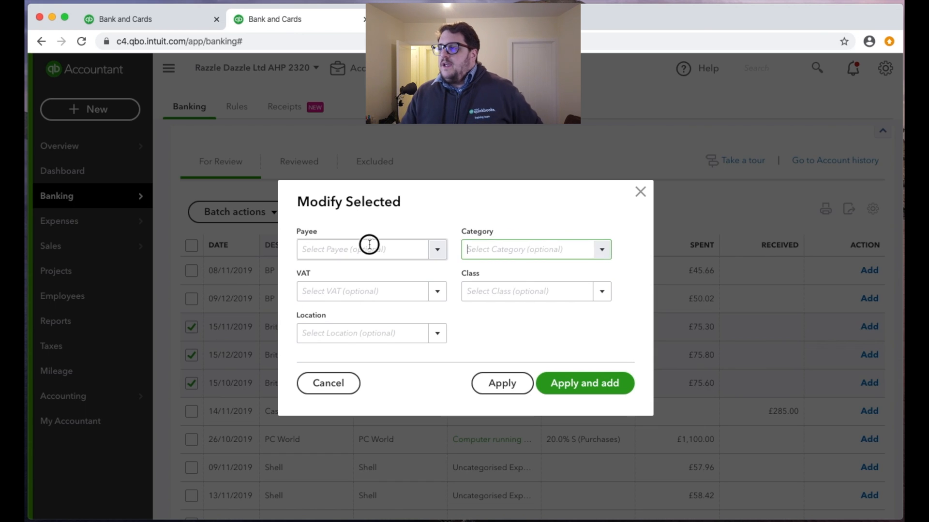
left_click(369, 247)
type("br")
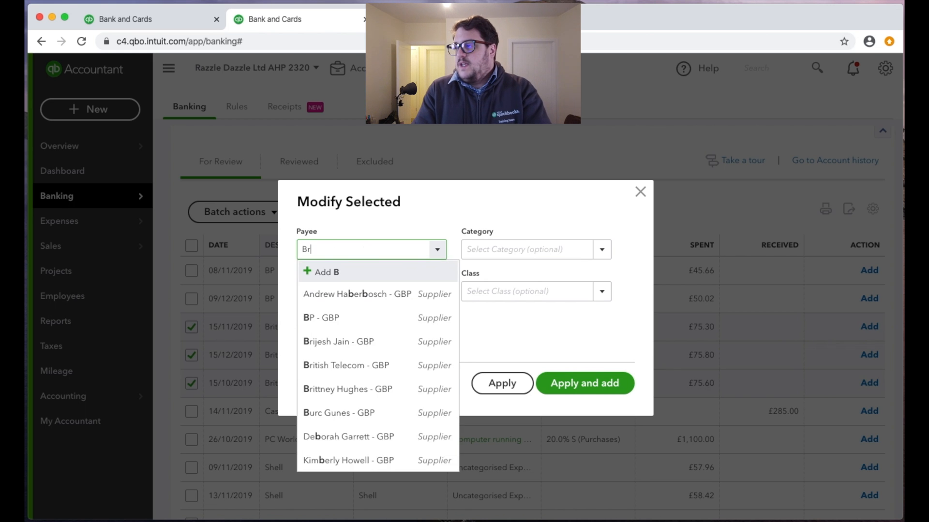
Step: Set the batch's category to Telephone:Landline and VAT to 20.0% S (Purchases), and apply and add the transactions
left_click(505, 250)
type("t")
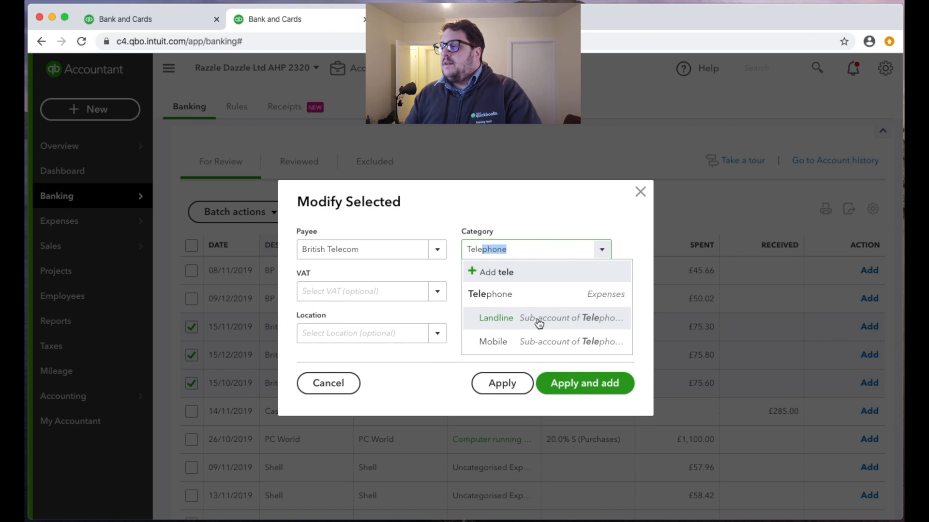
left_click(539, 323)
left_click(338, 296)
type("20.0% S (Purchases")
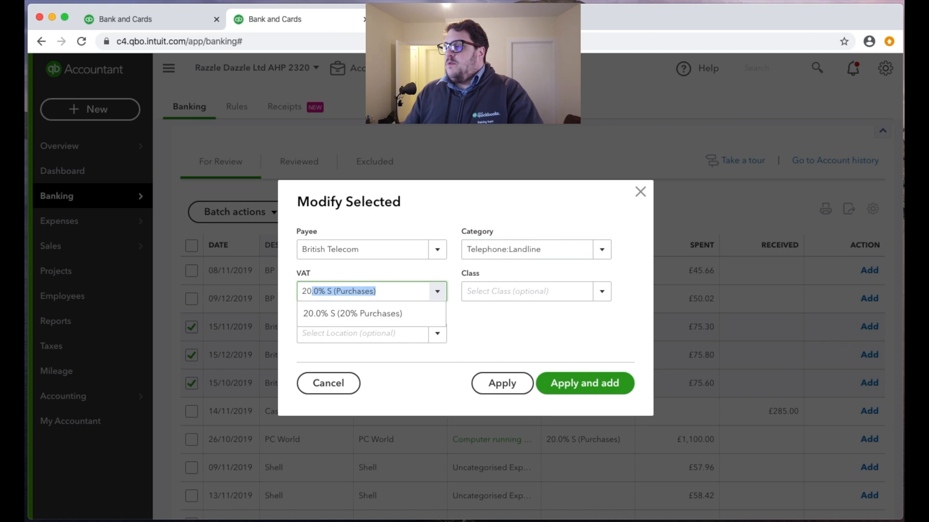
left_click(363, 313)
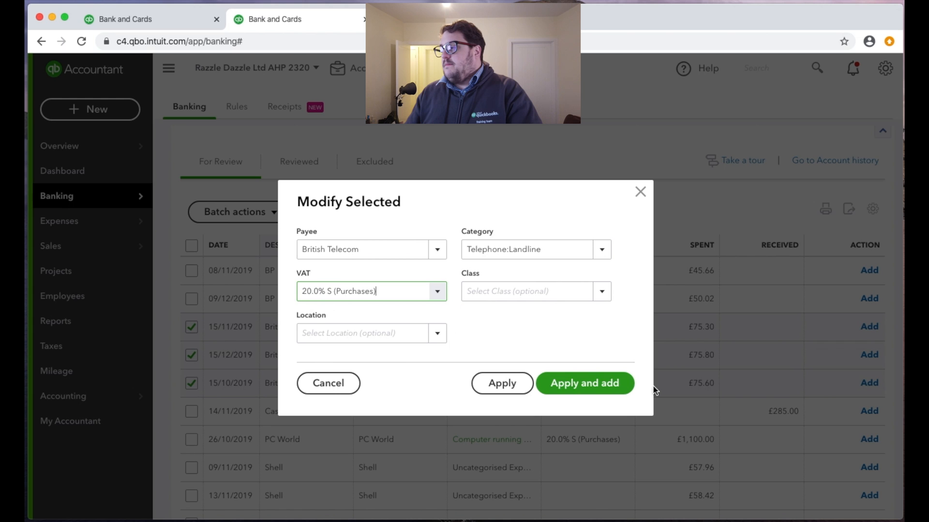
left_click(574, 387)
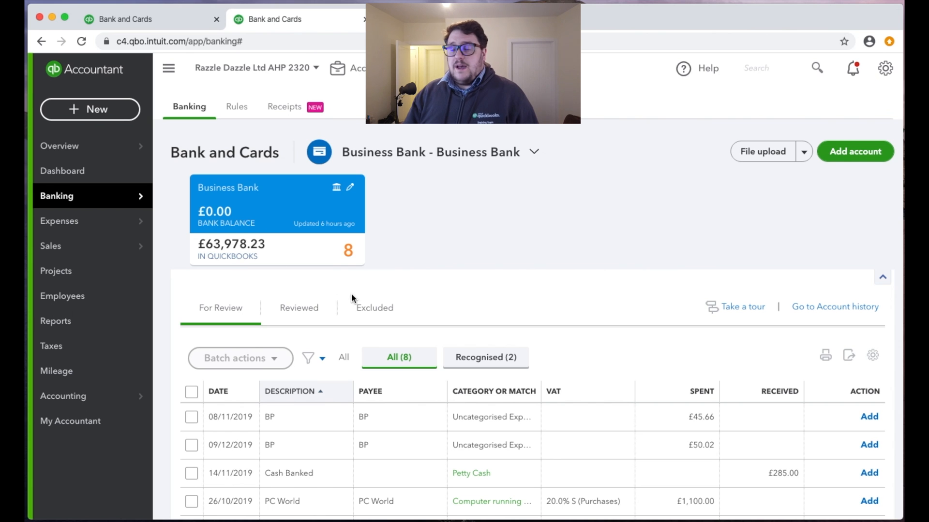
Step: Select all the BP, Shell and Tesco Fuel transactions and start modifying them as one batch
scroll(402, 307, "down", 3)
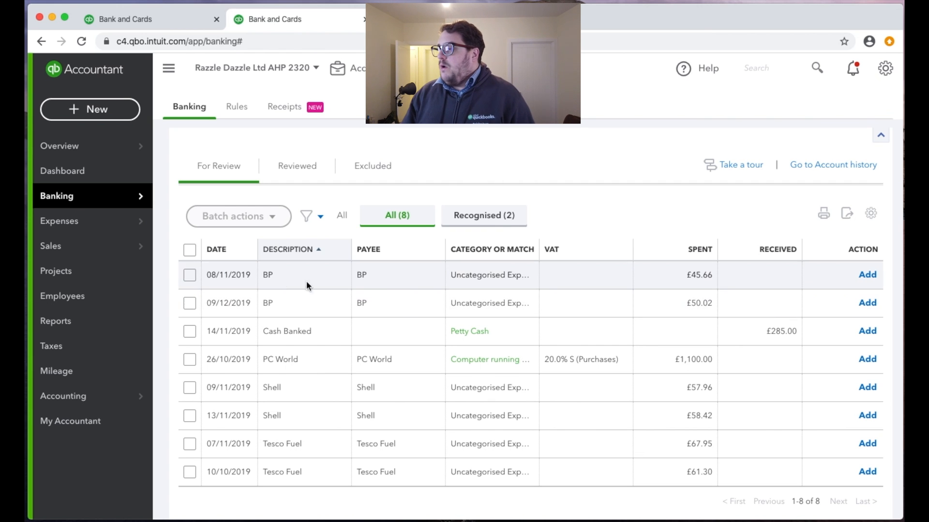
left_click(190, 275)
left_click(190, 303)
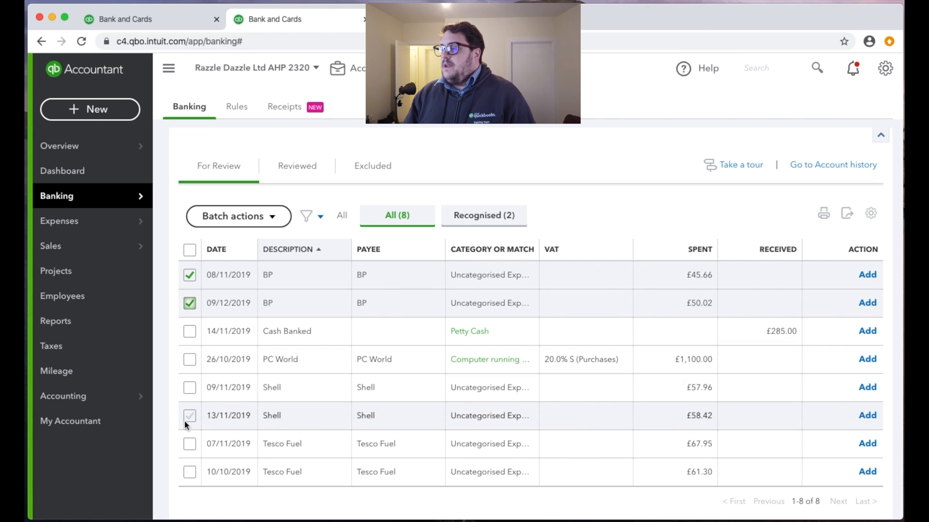
left_click(189, 387)
left_click(190, 415)
left_click(189, 443)
left_click(190, 472)
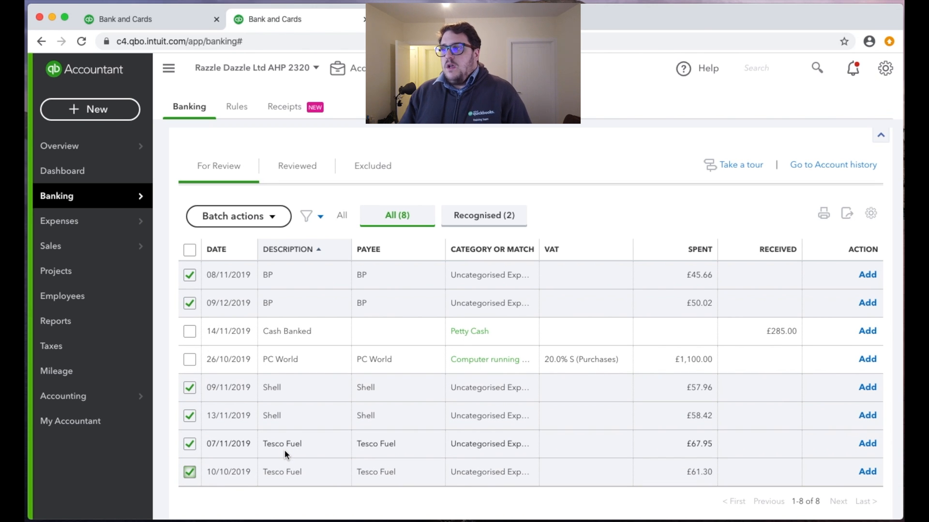
left_click(237, 216)
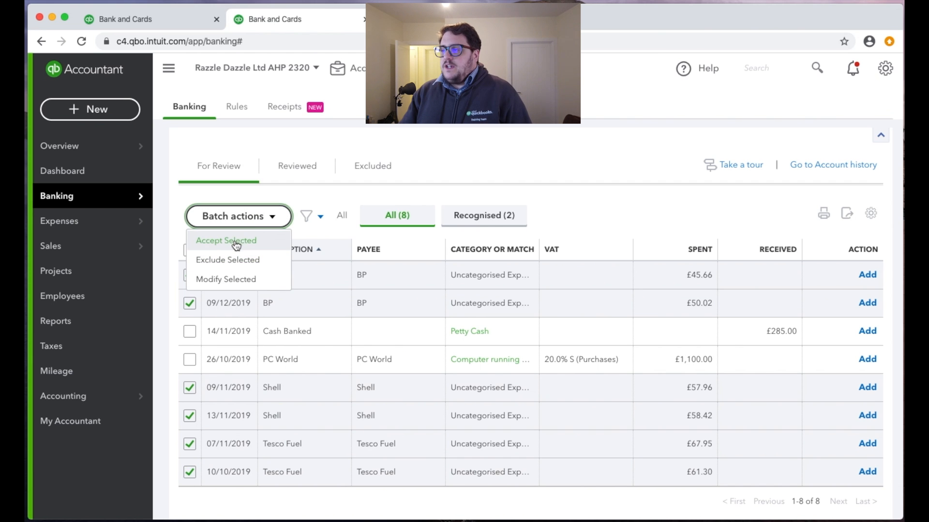
left_click(235, 283)
Step: Categorise the fuel batch as Motor running expenses with VAT 20.0% S (Purchases), and apply and add it
left_click(526, 238)
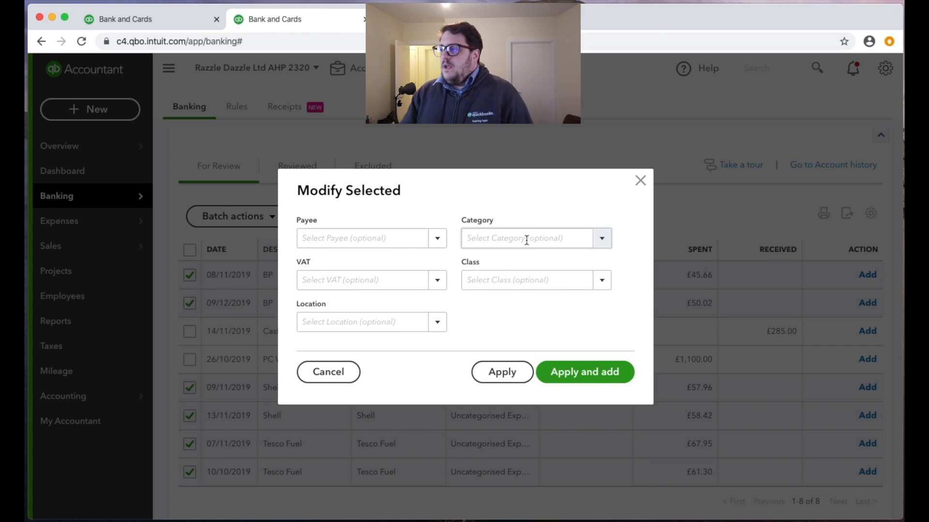
type("mo")
key("BackSpace")
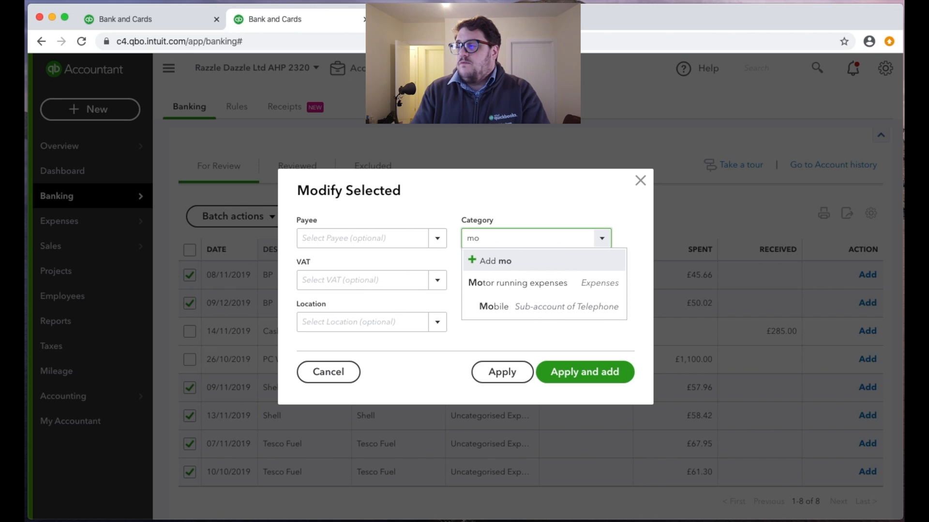
key("Down")
key("Return")
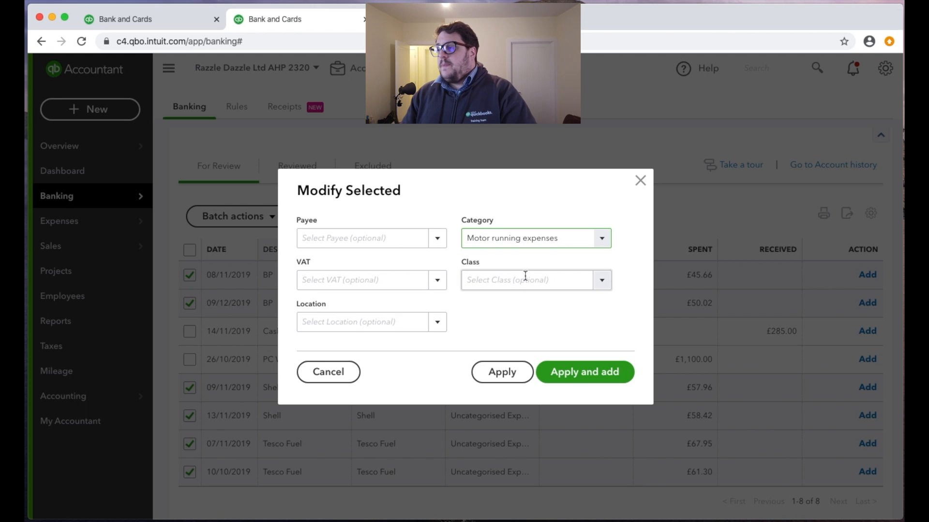
left_click(362, 280)
type("20")
key("Tab")
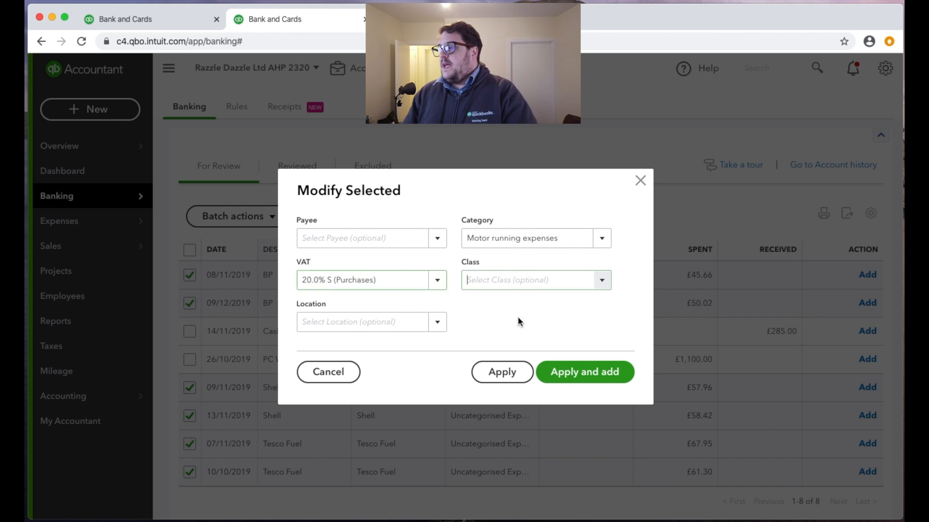
left_click(563, 372)
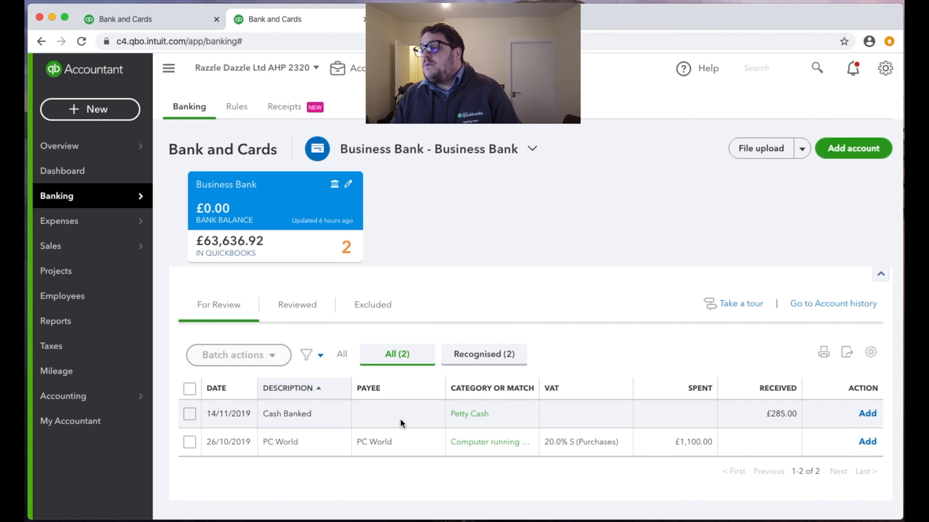
Step: Record the £285.00 Cash Banked transaction as a transfer from Petty Cash and add it
left_click(318, 421)
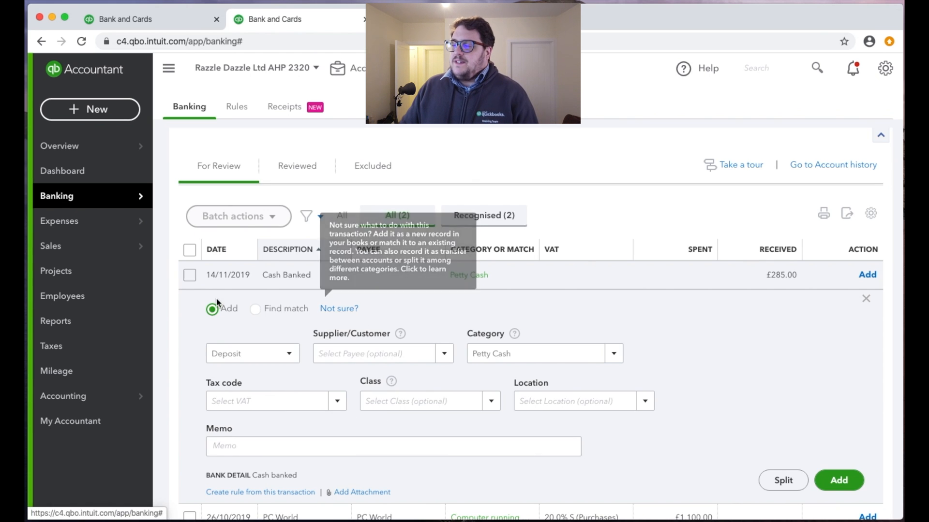
left_click(242, 354)
left_click(246, 412)
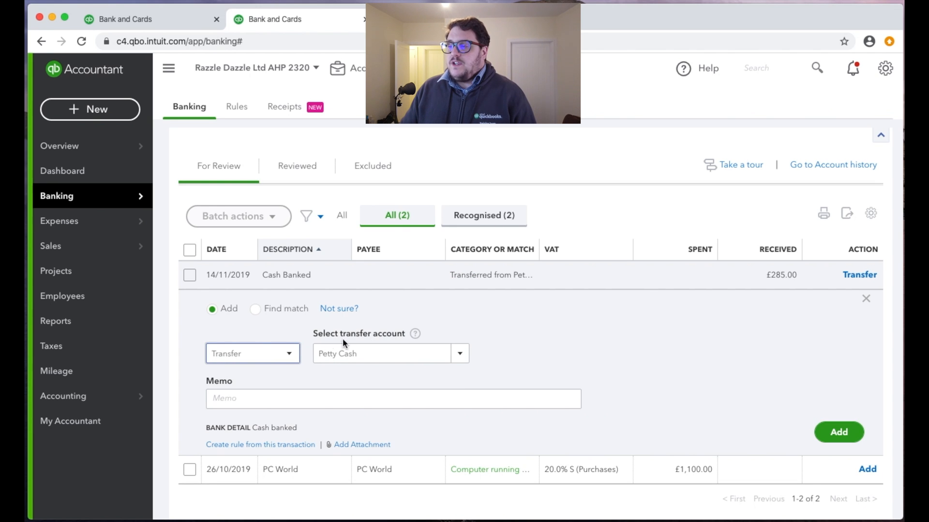
left_click(255, 354)
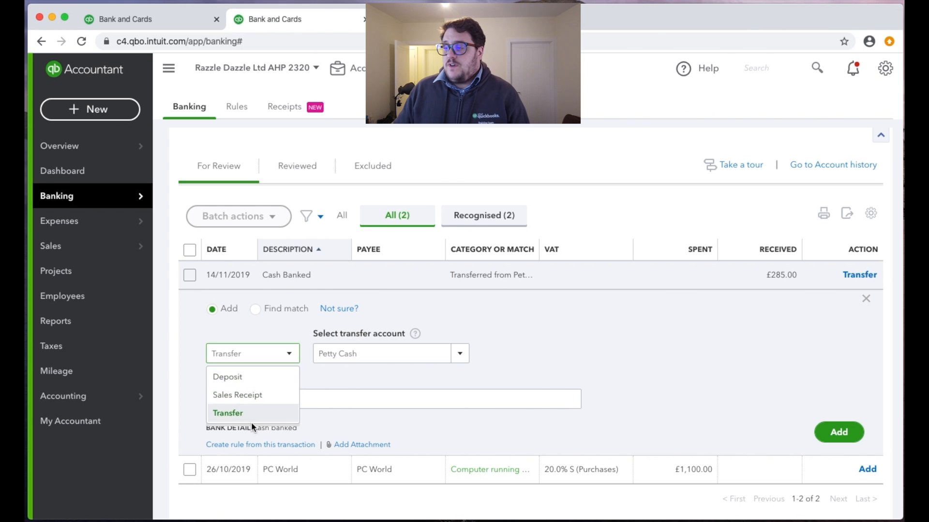
left_click(261, 414)
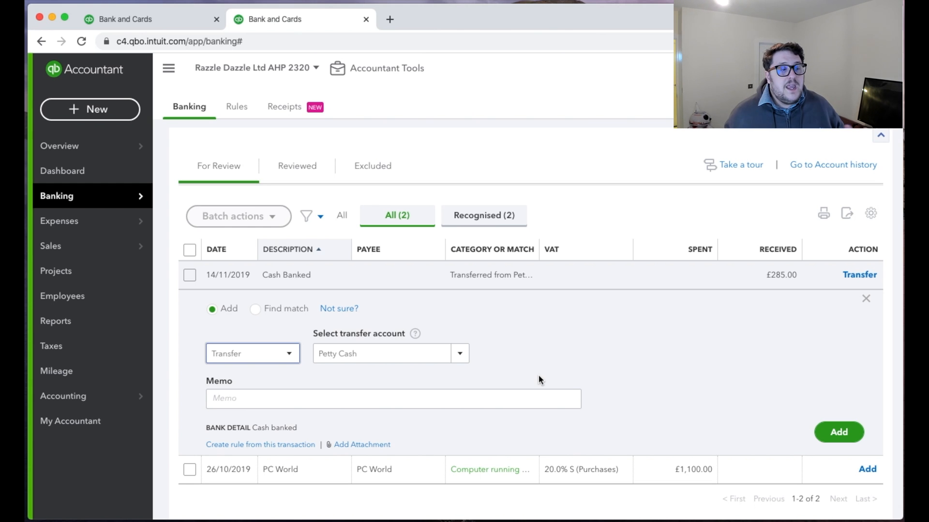
left_click(825, 425)
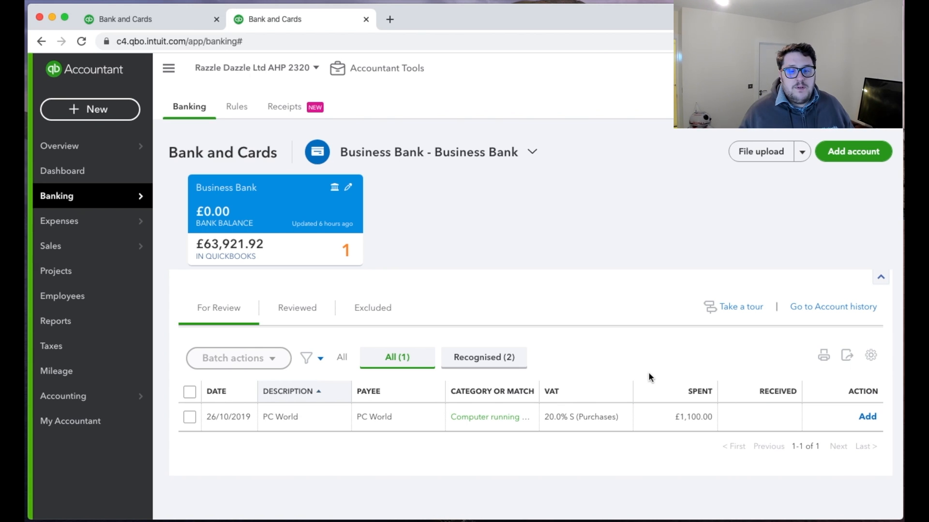
Step: Split the PC World transaction, keeping Computer running costs on the first line and using Computer equipment additions at cost on the second
left_click(687, 420)
scroll(668, 409, "down", 5)
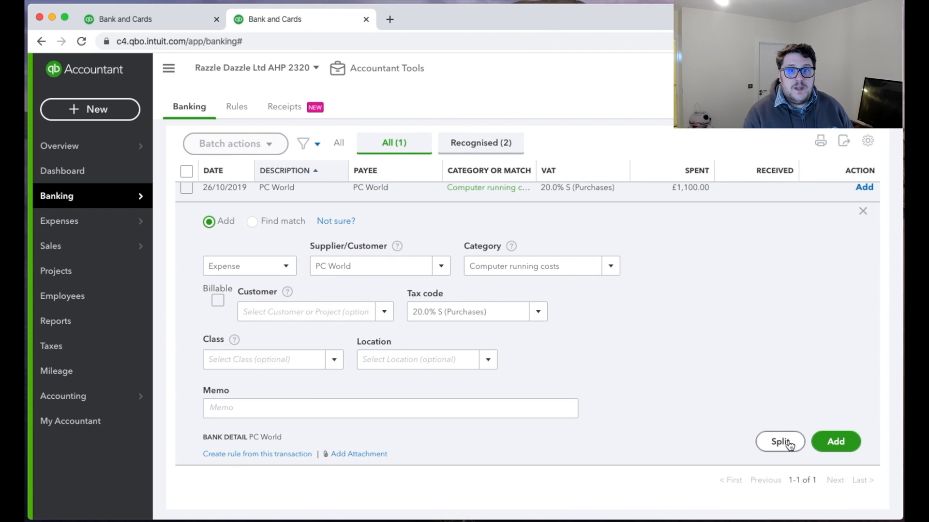
left_click(779, 442)
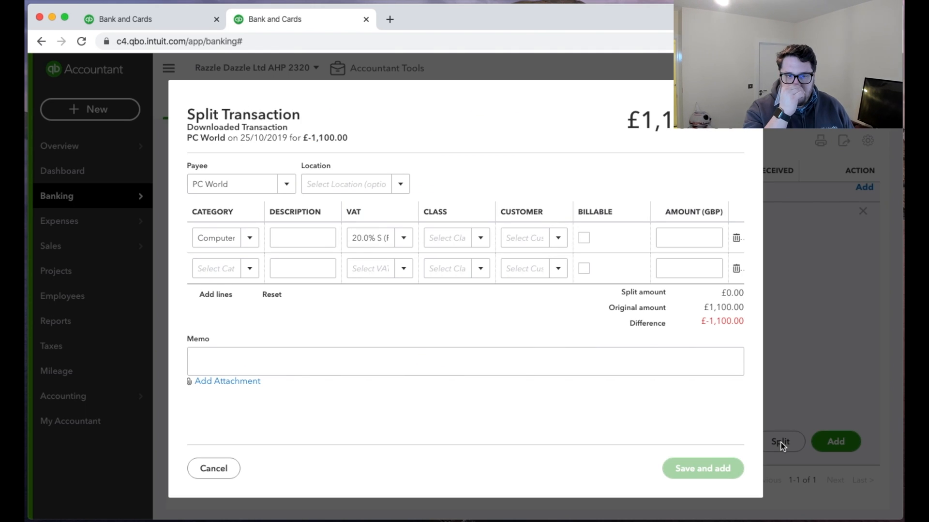
left_click(228, 268)
left_click(250, 238)
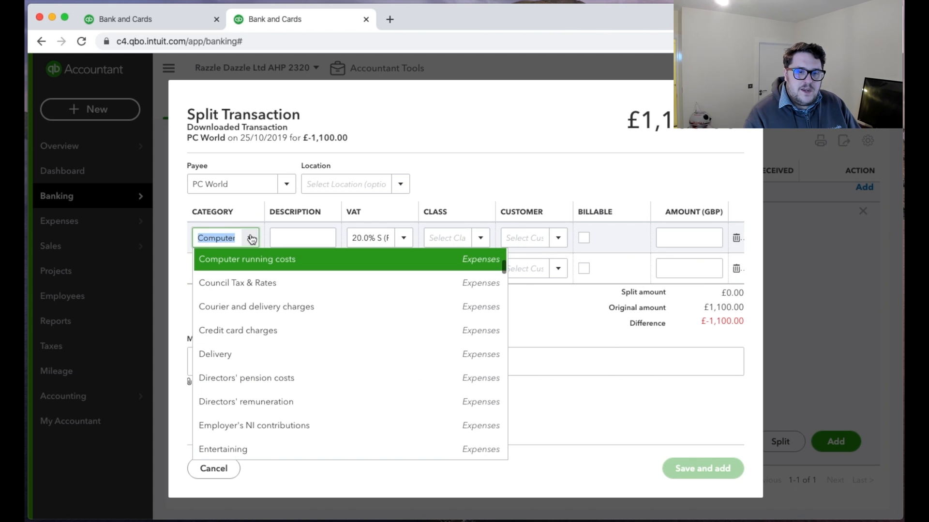
left_click(267, 262)
left_click(230, 267)
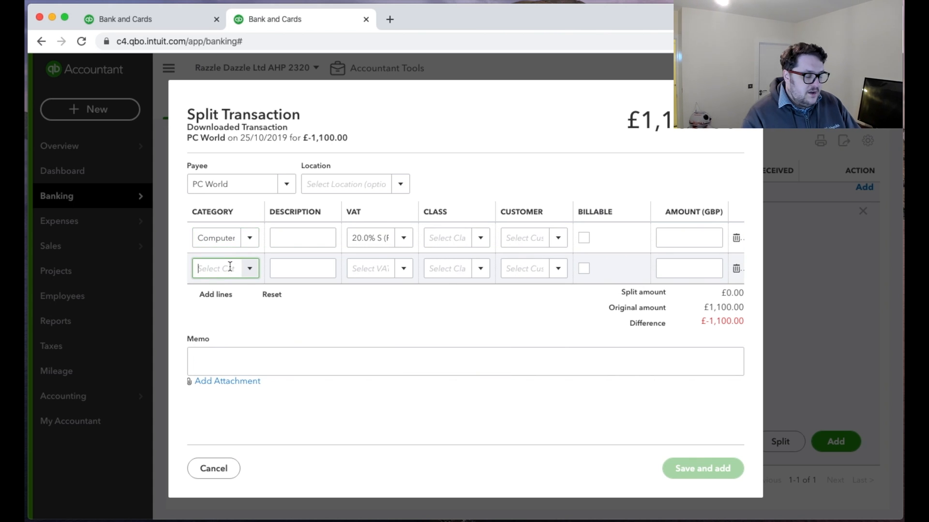
type("Computer")
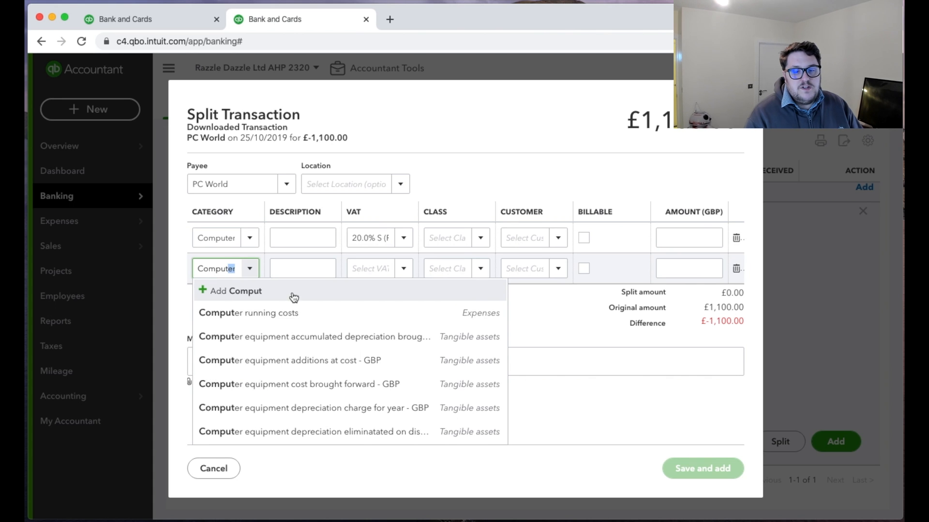
left_click(348, 366)
Step: Enter split amounts of 100 on the first line and 1,000 on the second, and save and add the transaction
left_click(698, 238)
type("100")
key("Tab")
key("Tab")
key("Tab")
key("Tab")
key("Tab")
key("Tab")
key("Tab")
type("1,000")
left_click(512, 366)
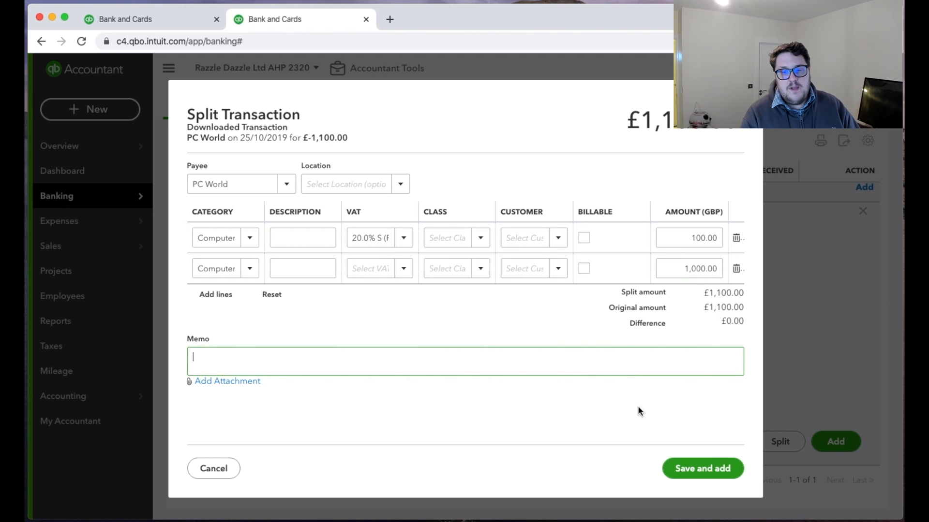
left_click(717, 460)
left_click(716, 465)
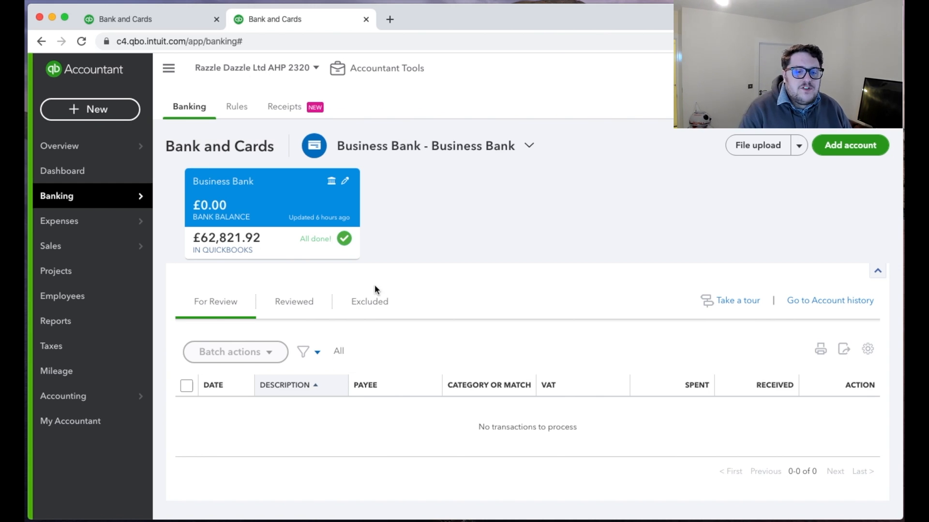
Step: Look through the reviewed bank transactions and return to the ones awaiting review
left_click(295, 302)
scroll(567, 317, "down", 3)
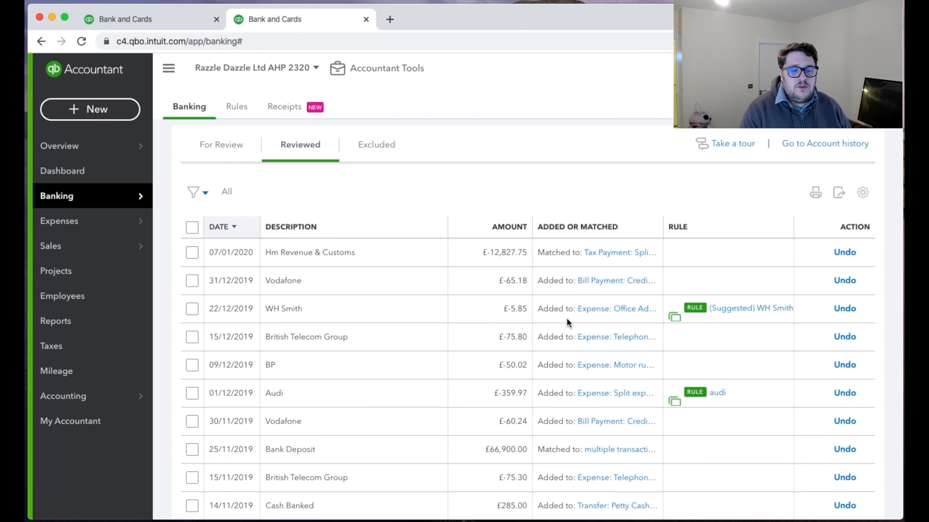
scroll(566, 317, "down", 8)
scroll(567, 318, "up", 12)
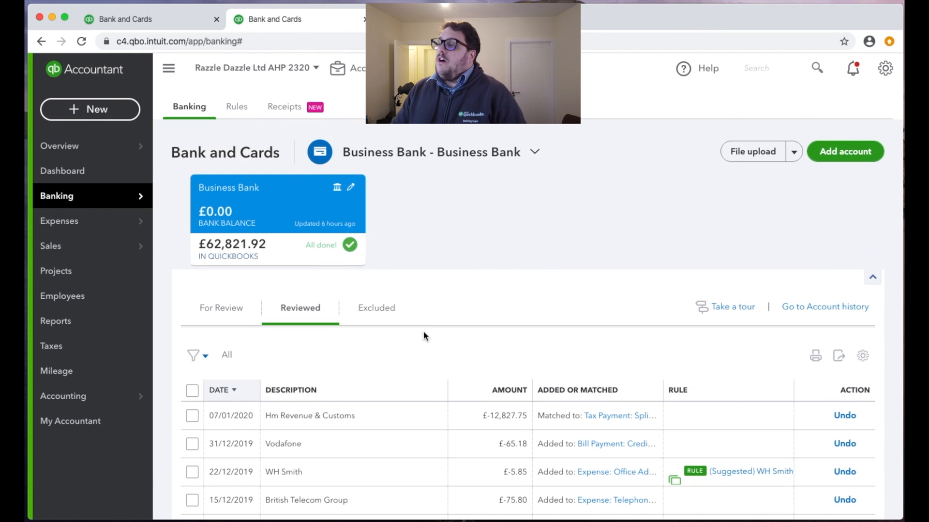
left_click(220, 308)
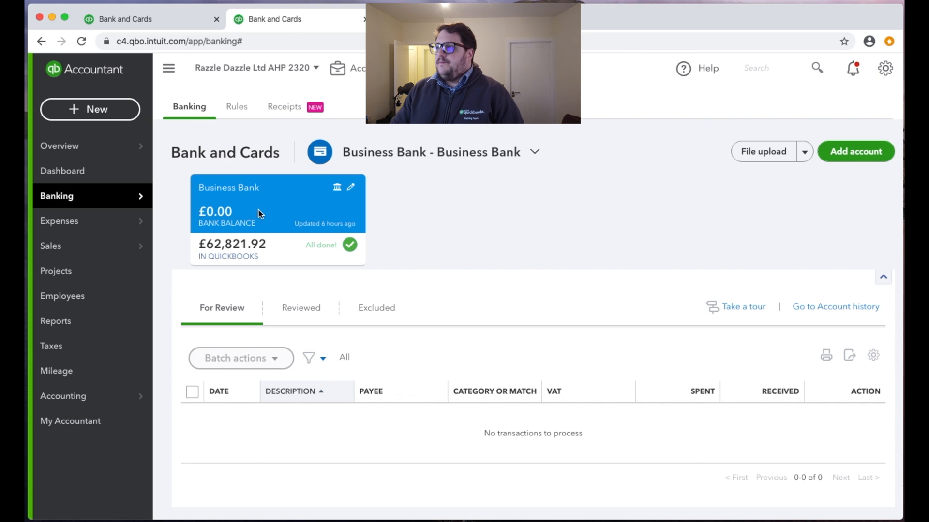
Step: Check the bank accounts on the dashboard, view the Petty Cash account history and return to the dashboard
left_click(68, 183)
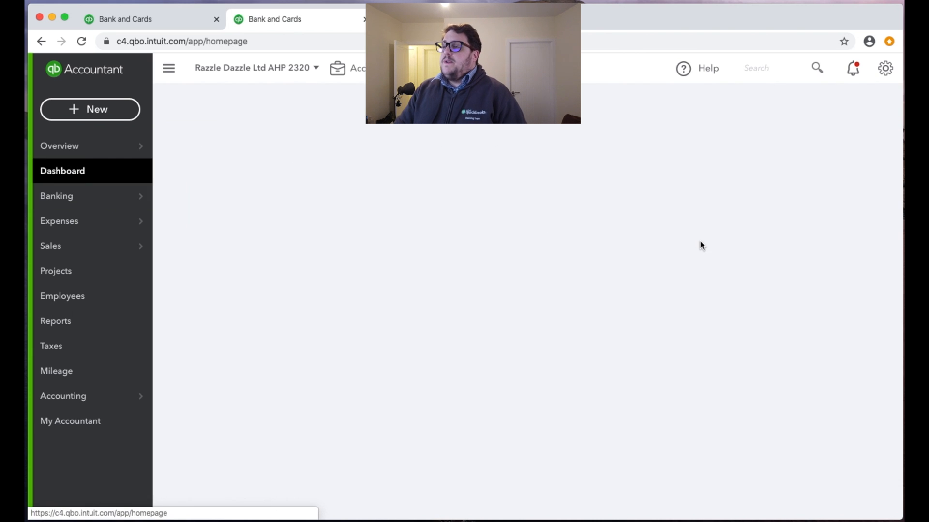
scroll(767, 312, "down", 3)
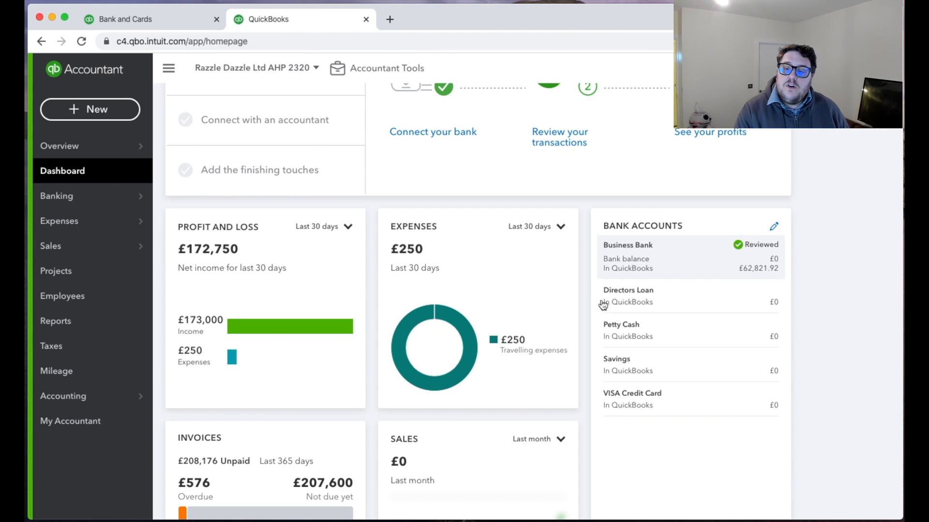
left_click(652, 337)
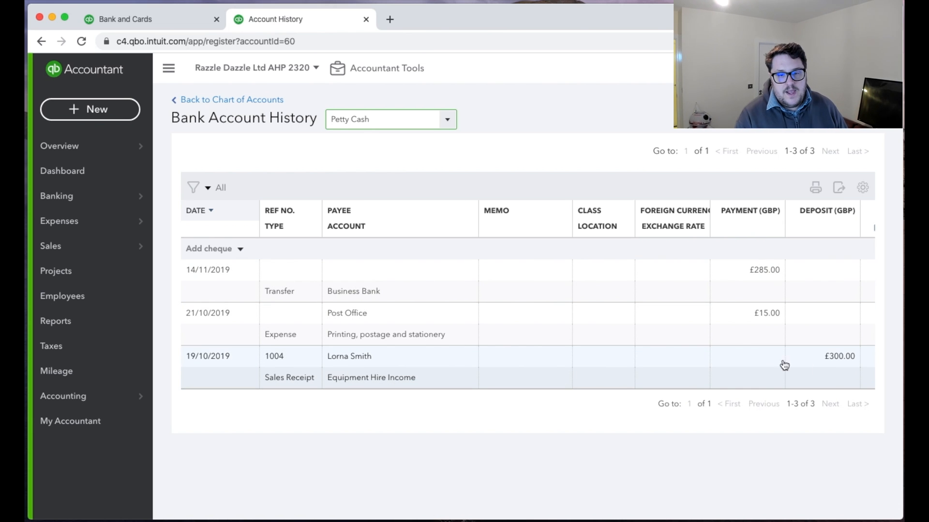
left_click(94, 181)
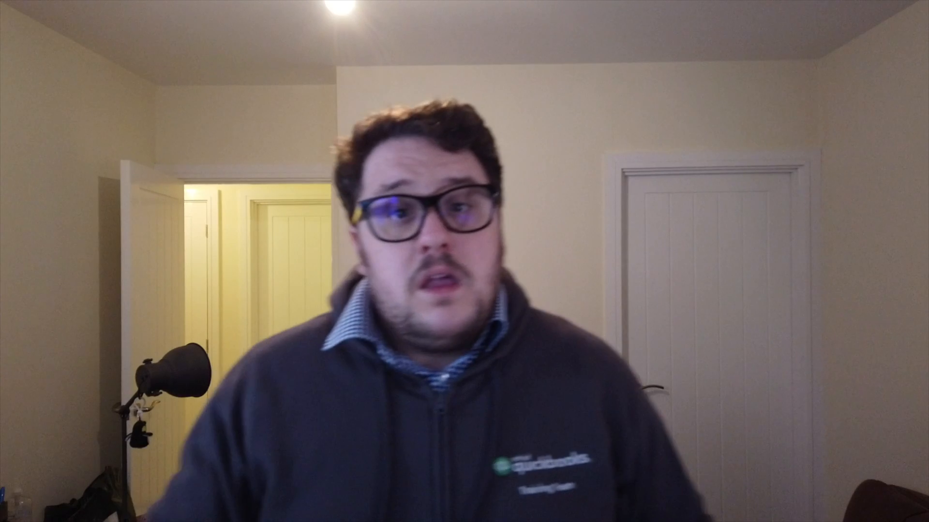